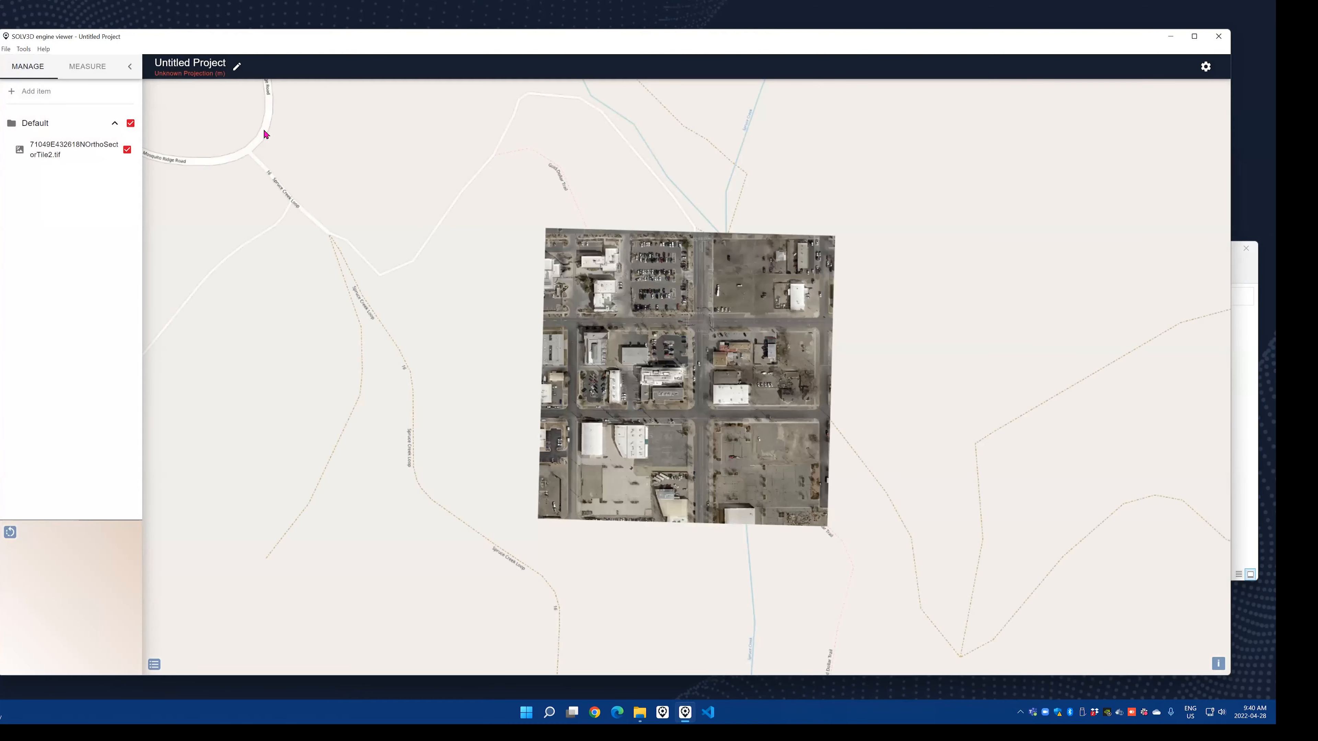
- Set the project's data projection to NAD83 / UTM zone 12N and update the project
click(237, 67)
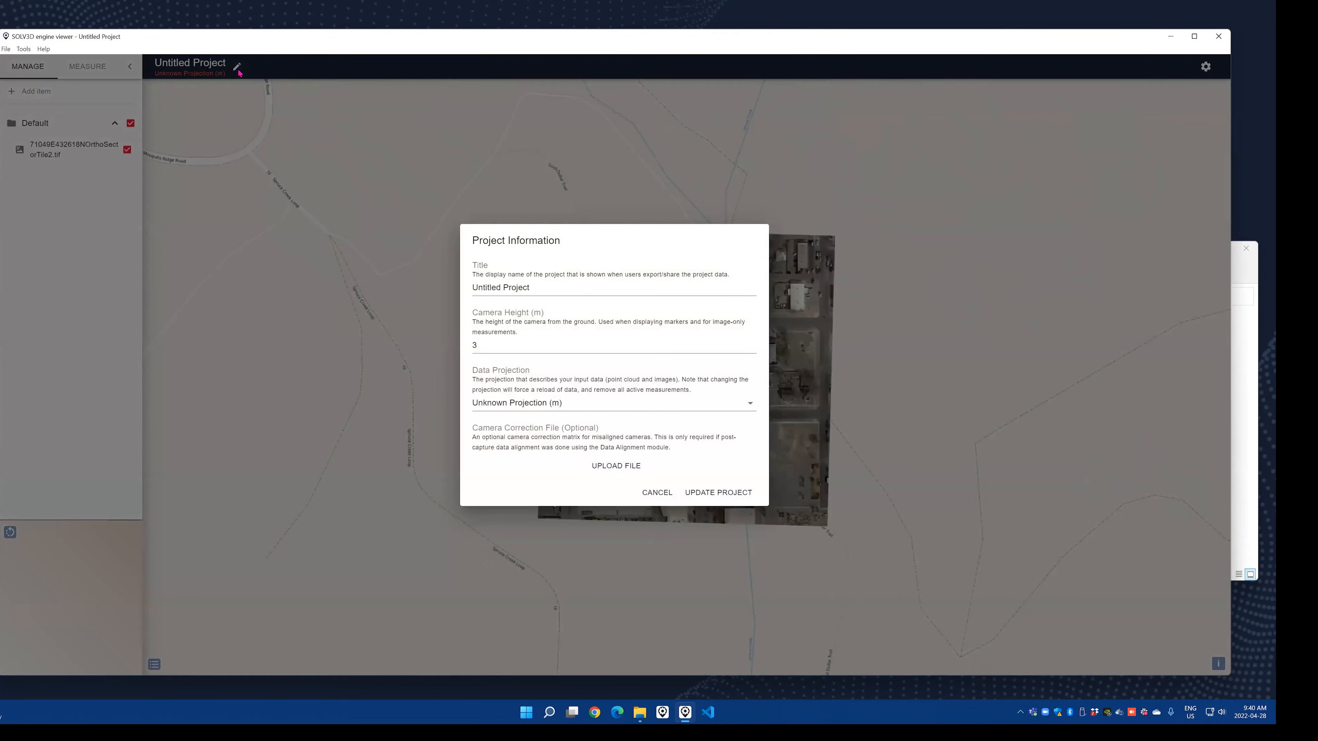
click(535, 405)
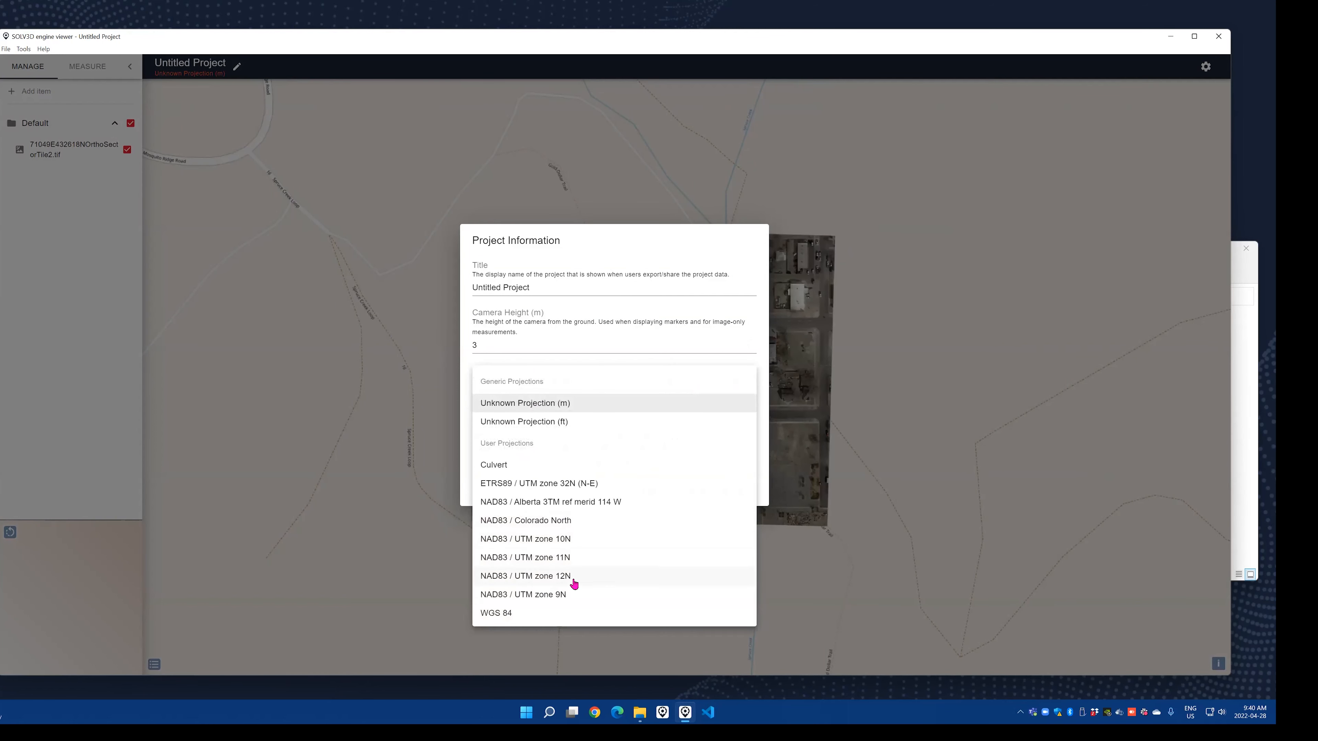
click(574, 577)
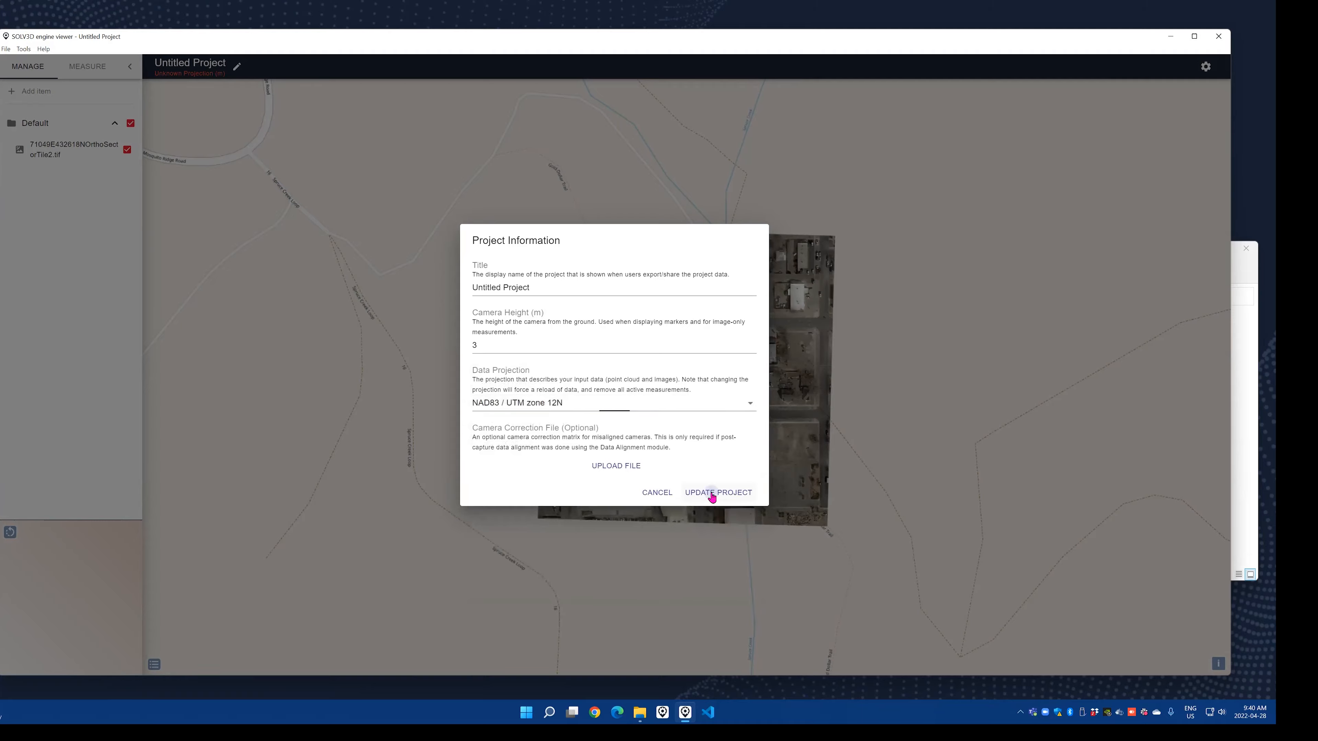
click(712, 495)
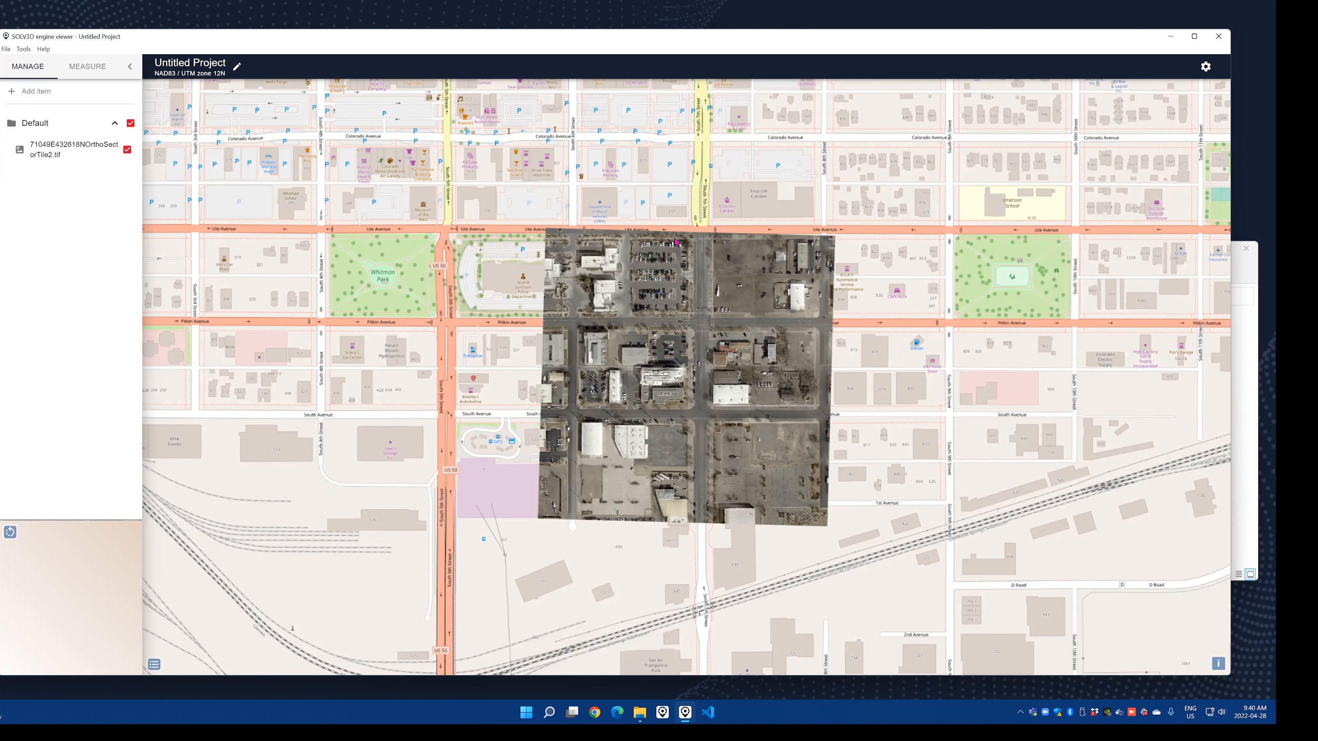
- Start a model classification in the Aerial Classification tool with a classification score of 0.9
scroll(664, 244, up, 3)
scroll(682, 381, up, 2)
drag(682, 381, 636, 353)
scroll(636, 353, down, 1)
scroll(636, 353, down, 2)
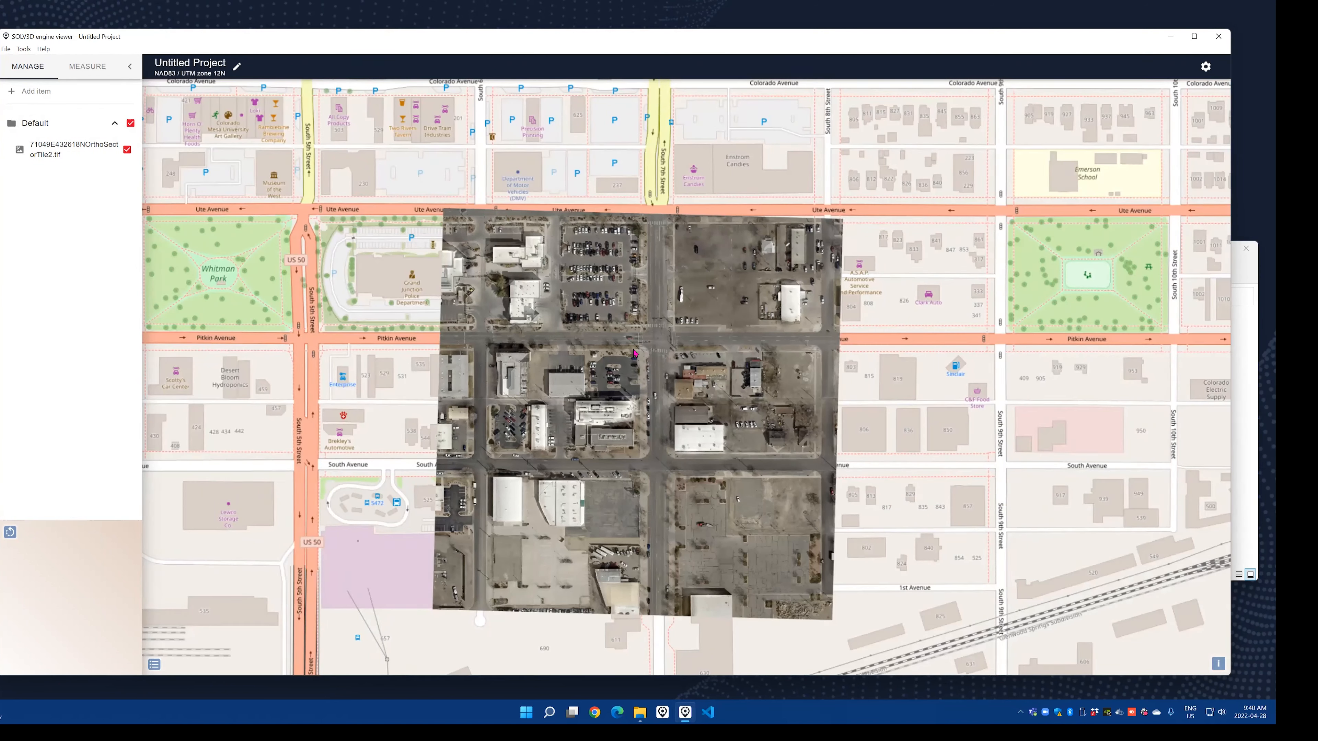
click(26, 50)
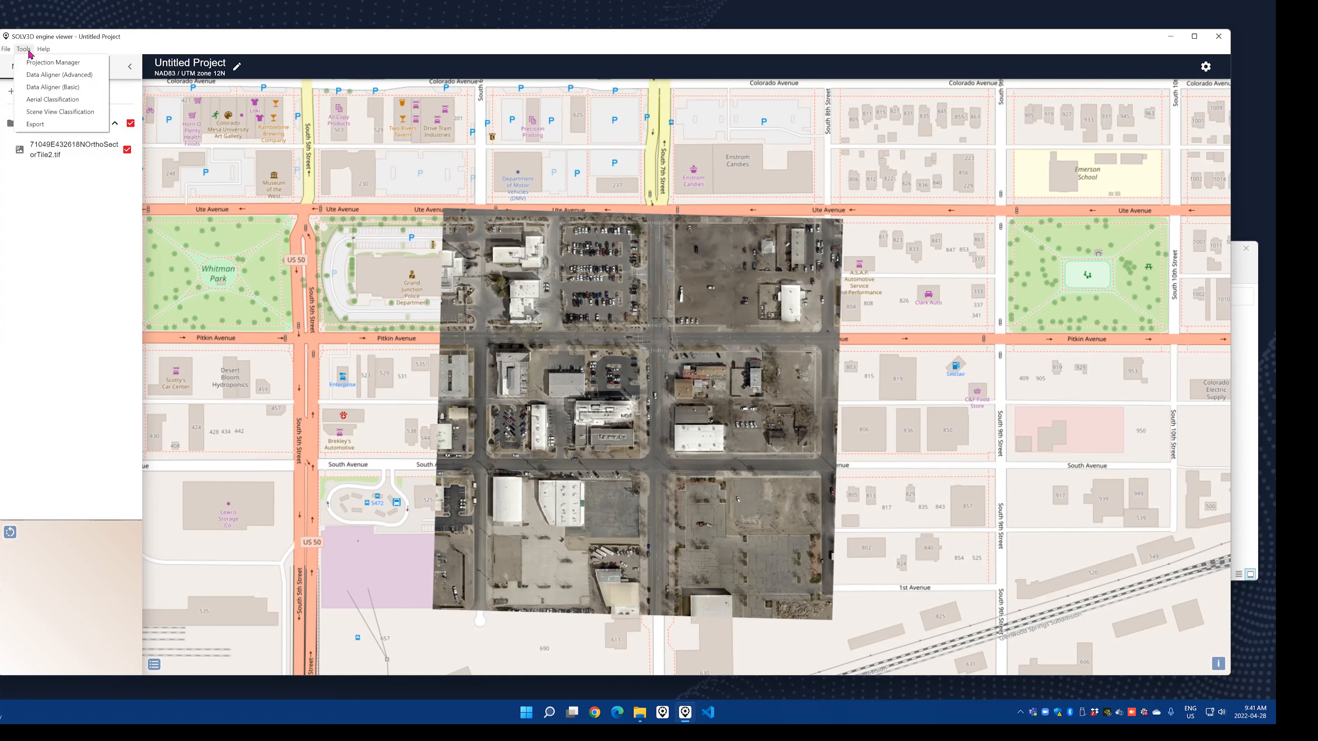
click(39, 99)
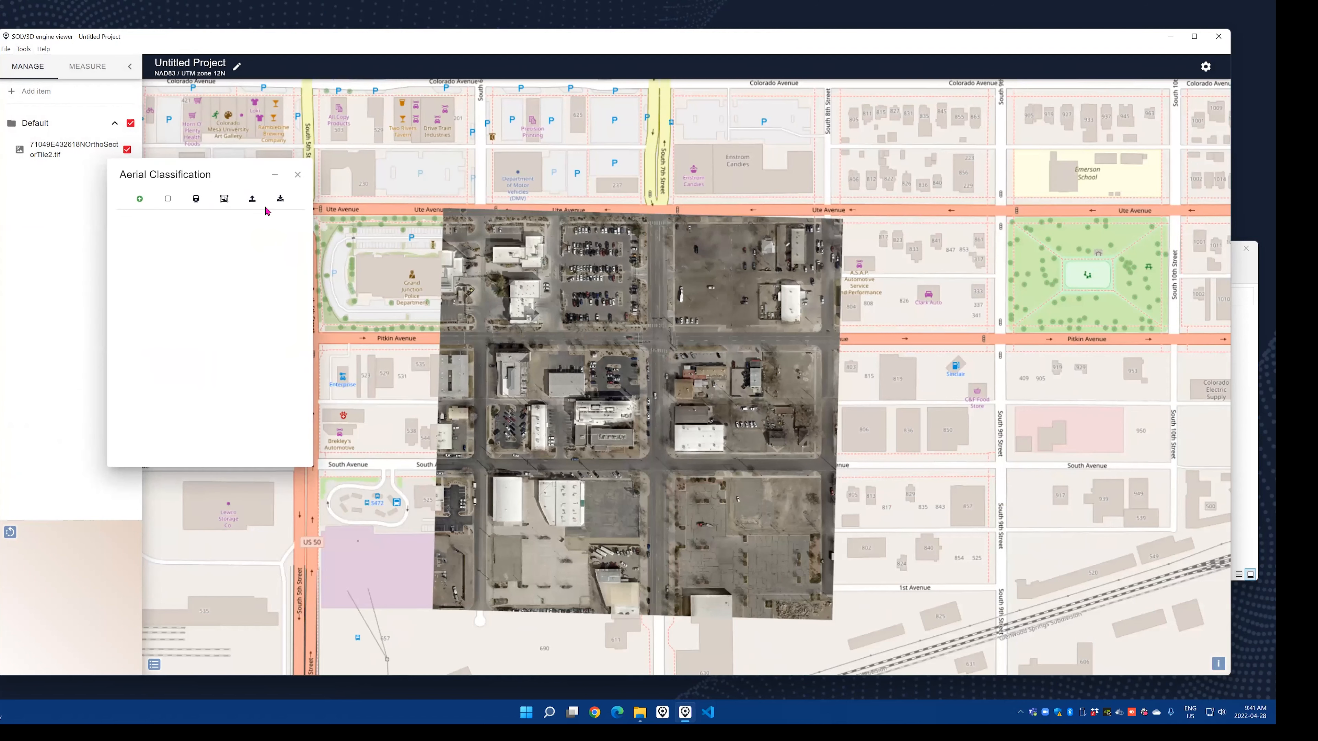
click(223, 202)
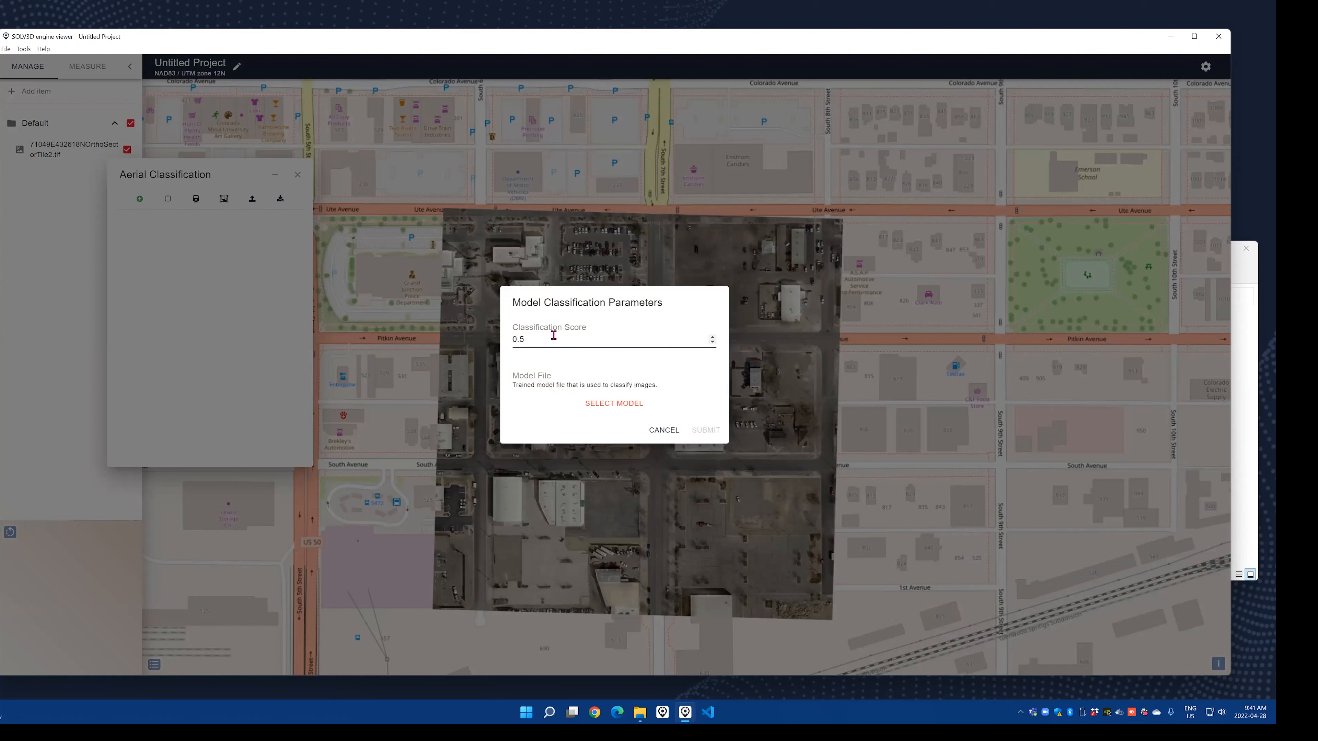
key(BackSpace)
text(9)
- Choose the trained model 2022_04_28 09-31-52.979560 model.pth from the aerial MY_RESULTS folder and run the classification
click(610, 407)
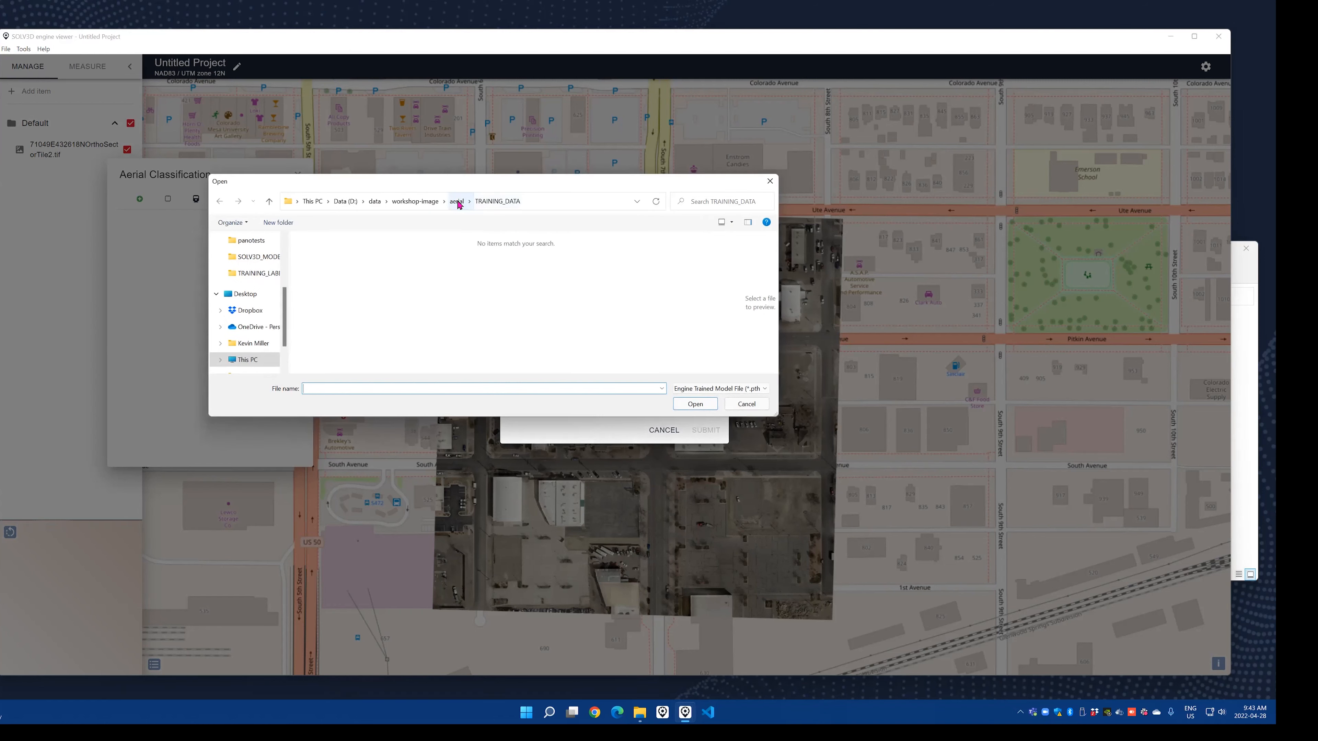
click(456, 201)
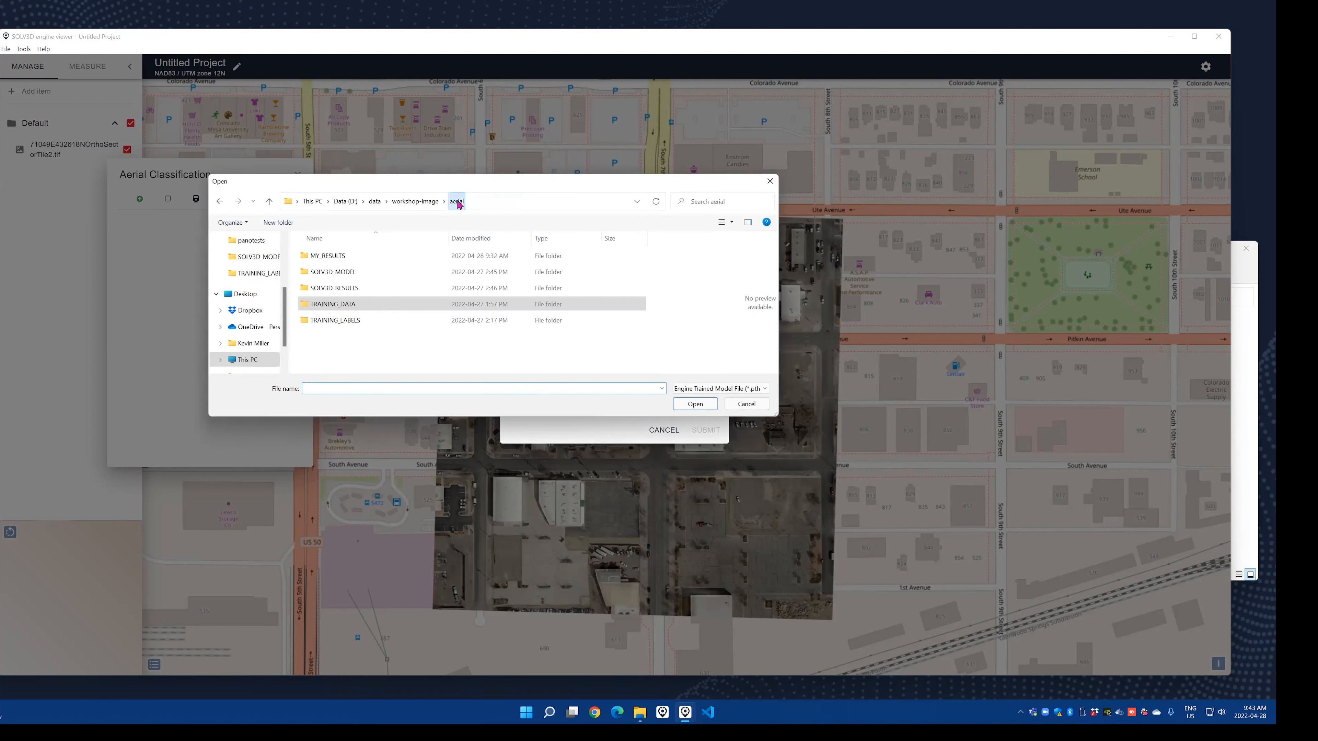
double_click(346, 261)
click(410, 272)
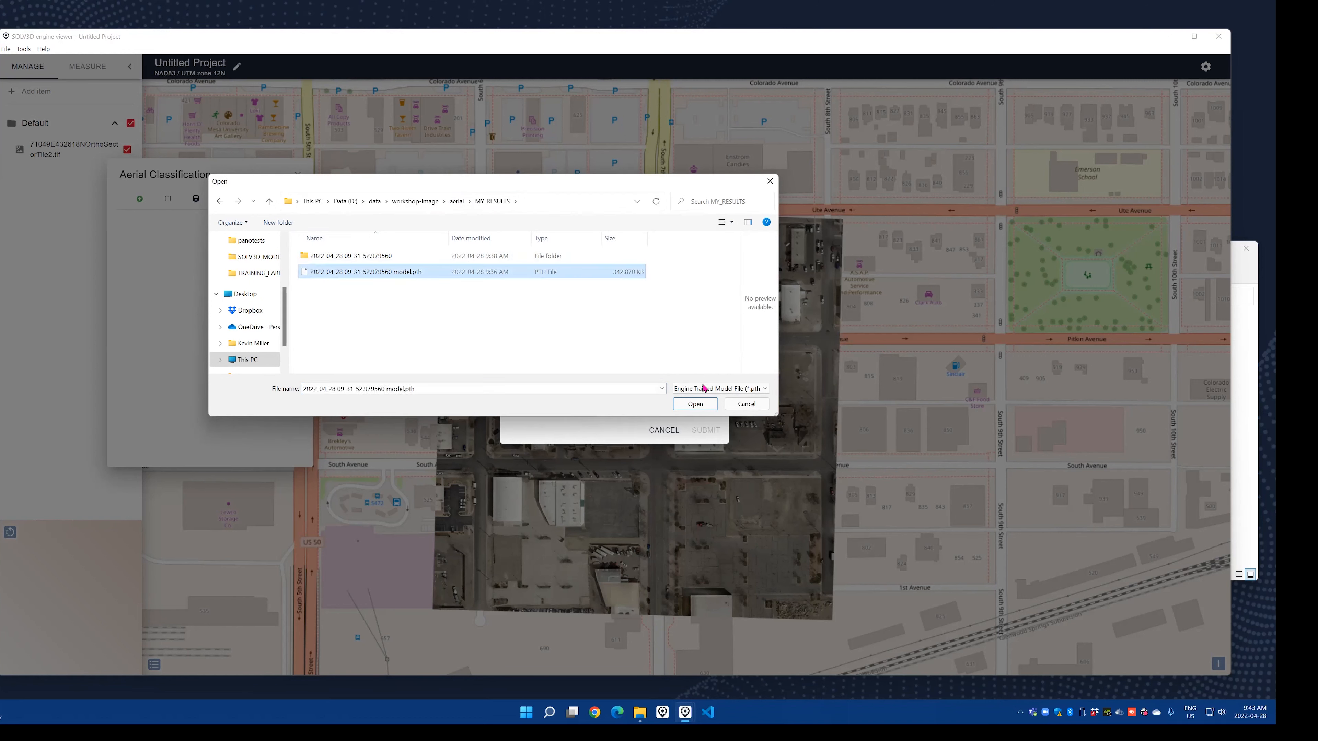
click(695, 404)
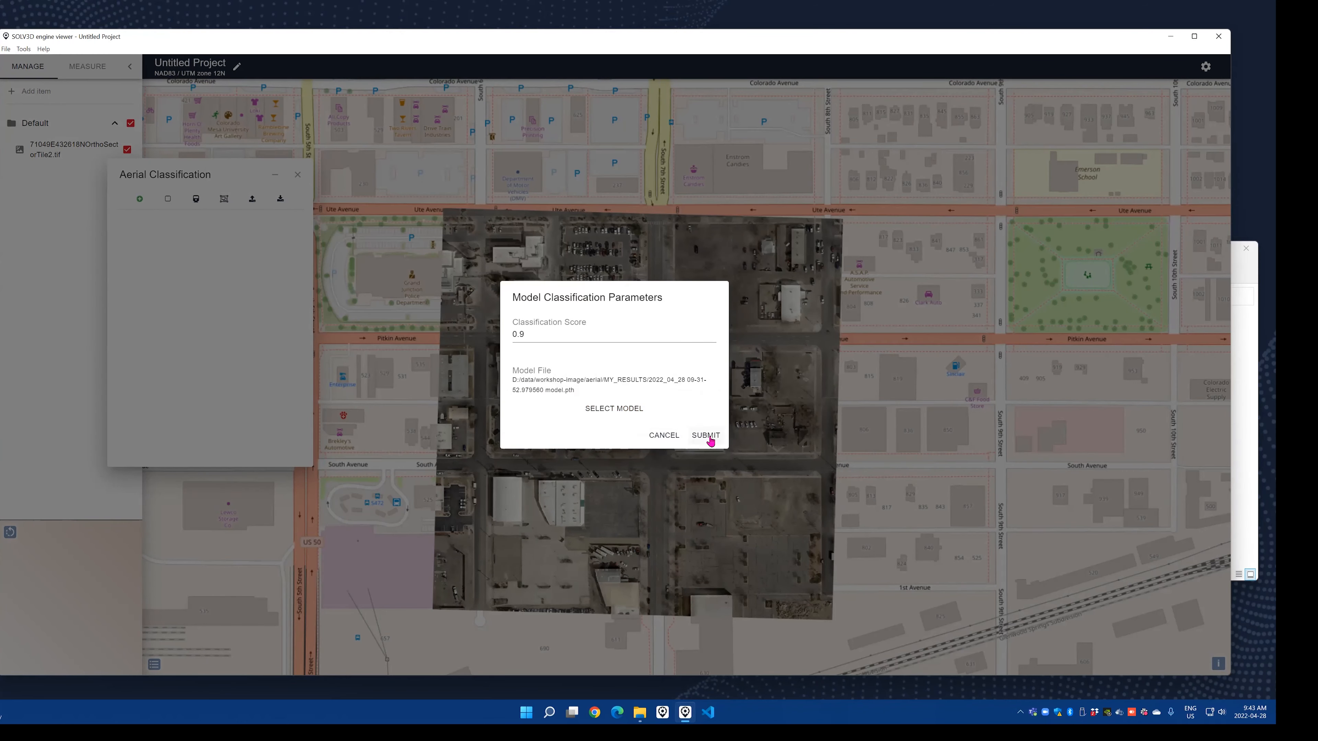
click(706, 437)
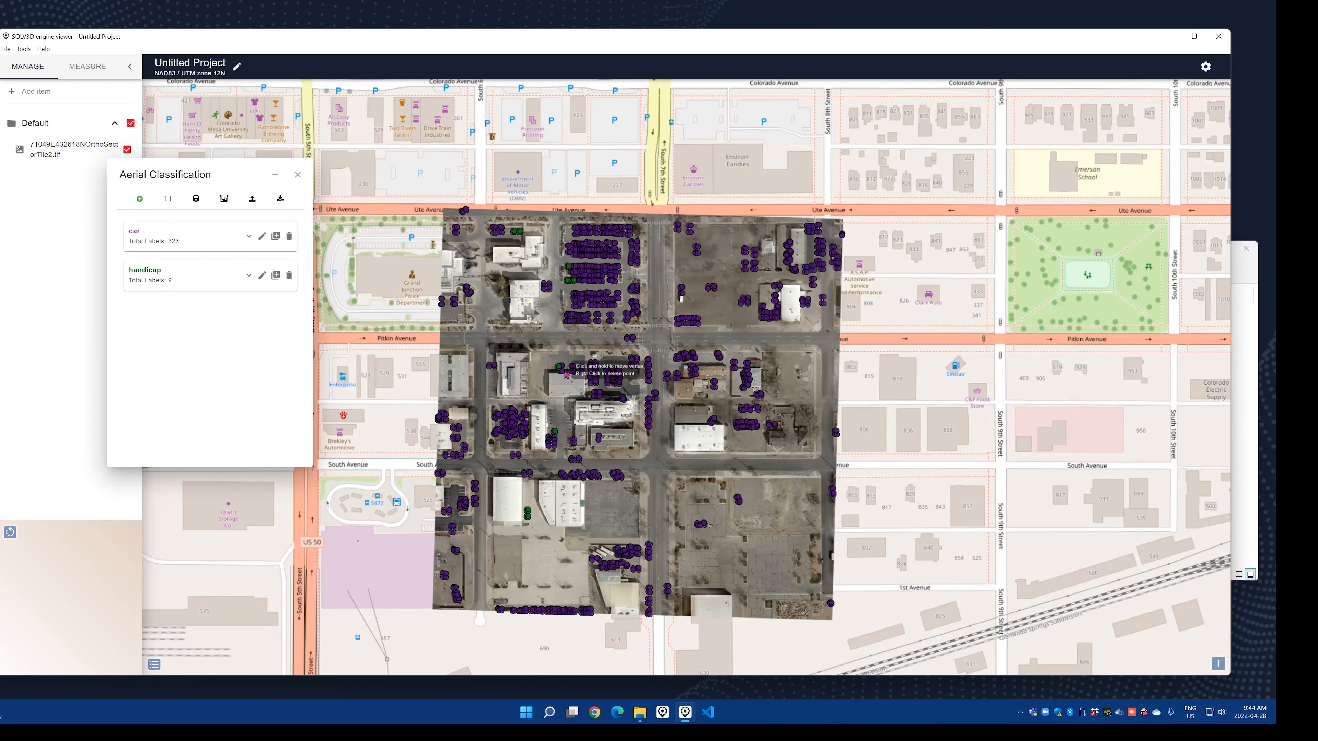
- Examine the car and handicap labels across the parking lots for accuracy and missed vehicles
scroll(633, 385, up, 1)
scroll(632, 385, up, 5)
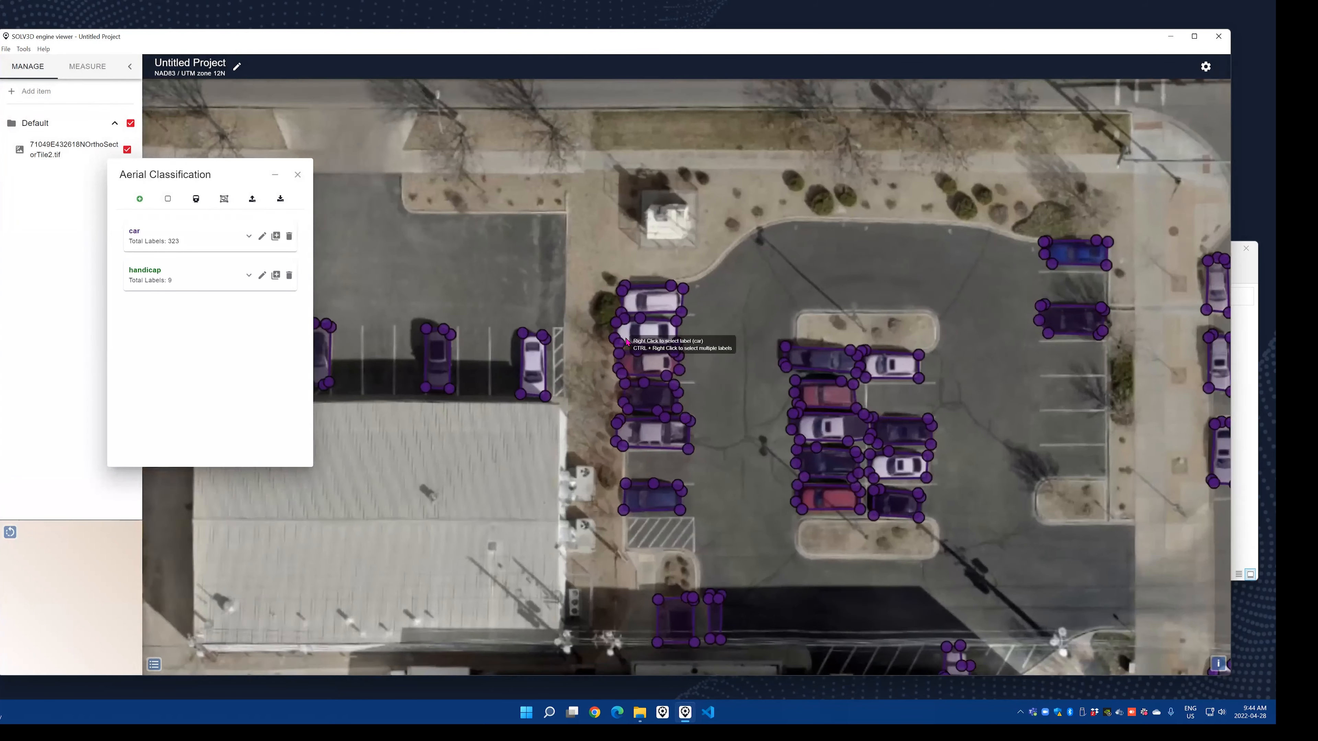
scroll(609, 351, up, 2)
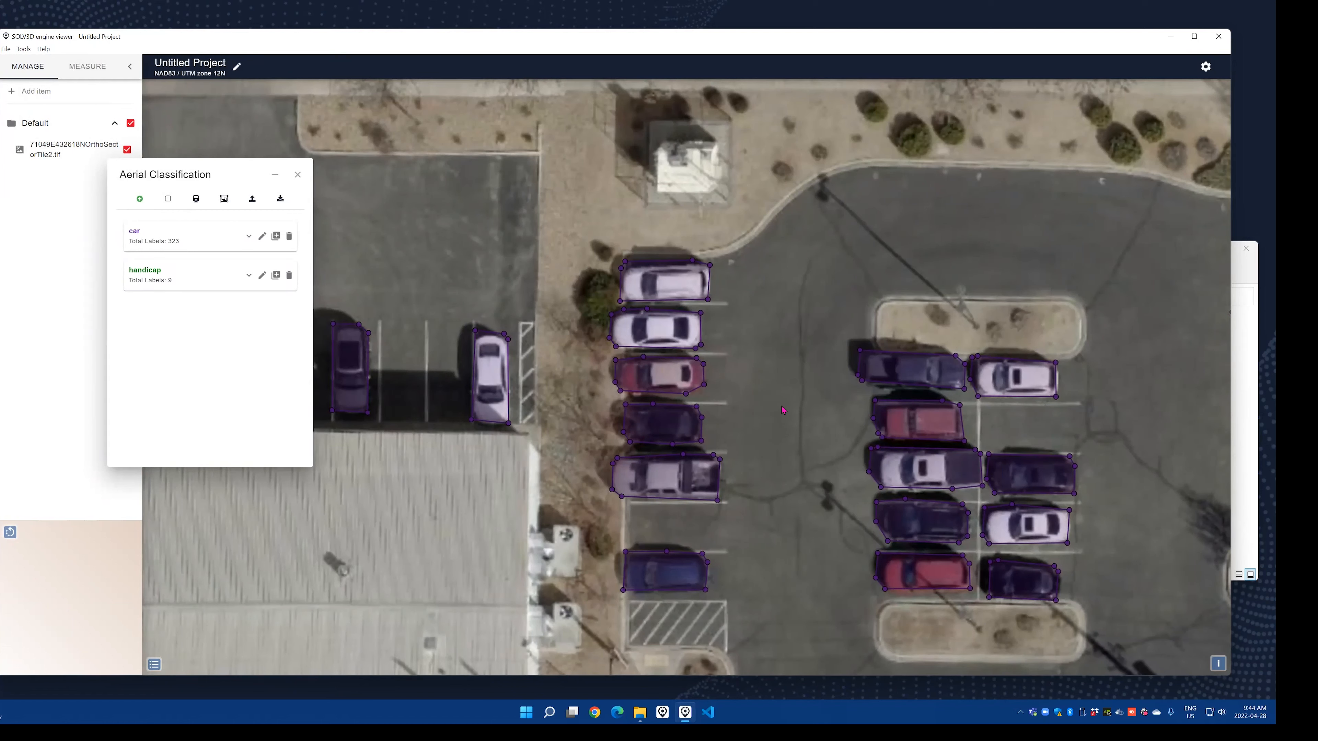
scroll(455, 266, down, 5)
scroll(683, 295, up, 4)
scroll(683, 292, down, 2)
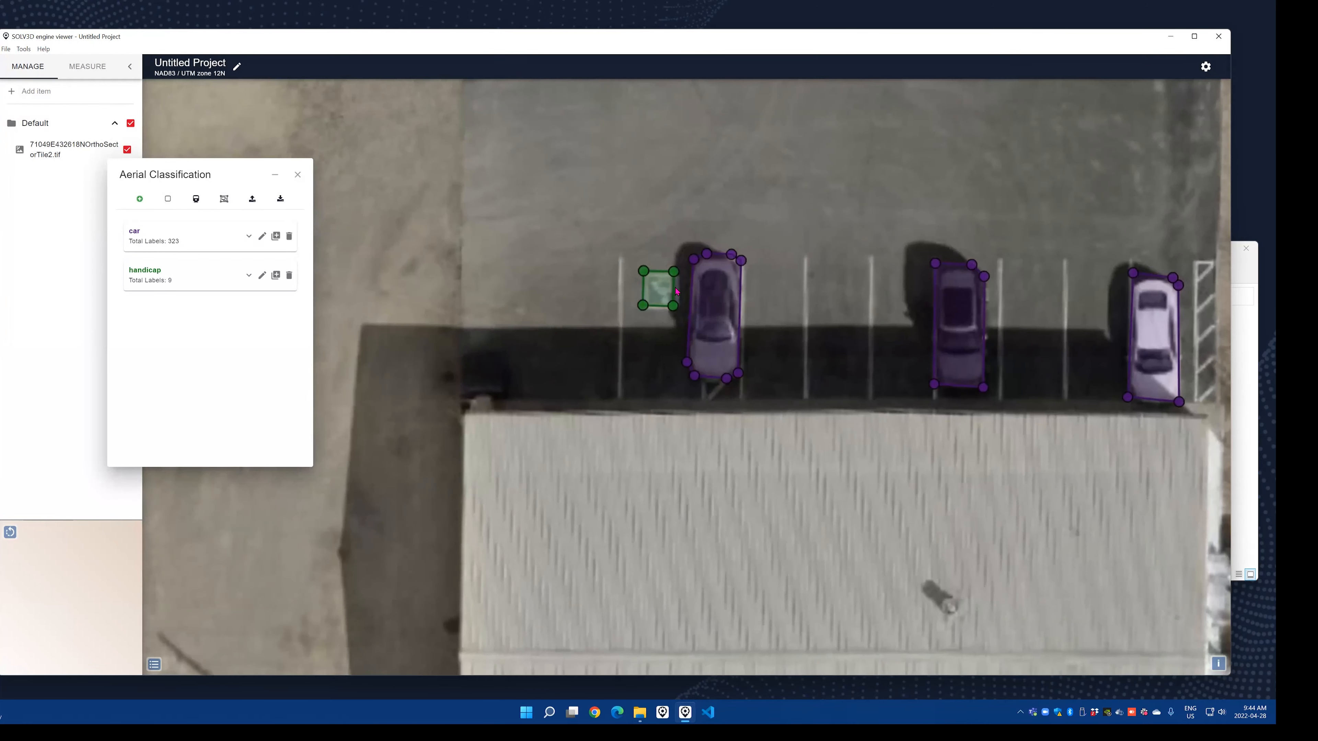
scroll(659, 291, down, 3)
scroll(642, 386, up, 3)
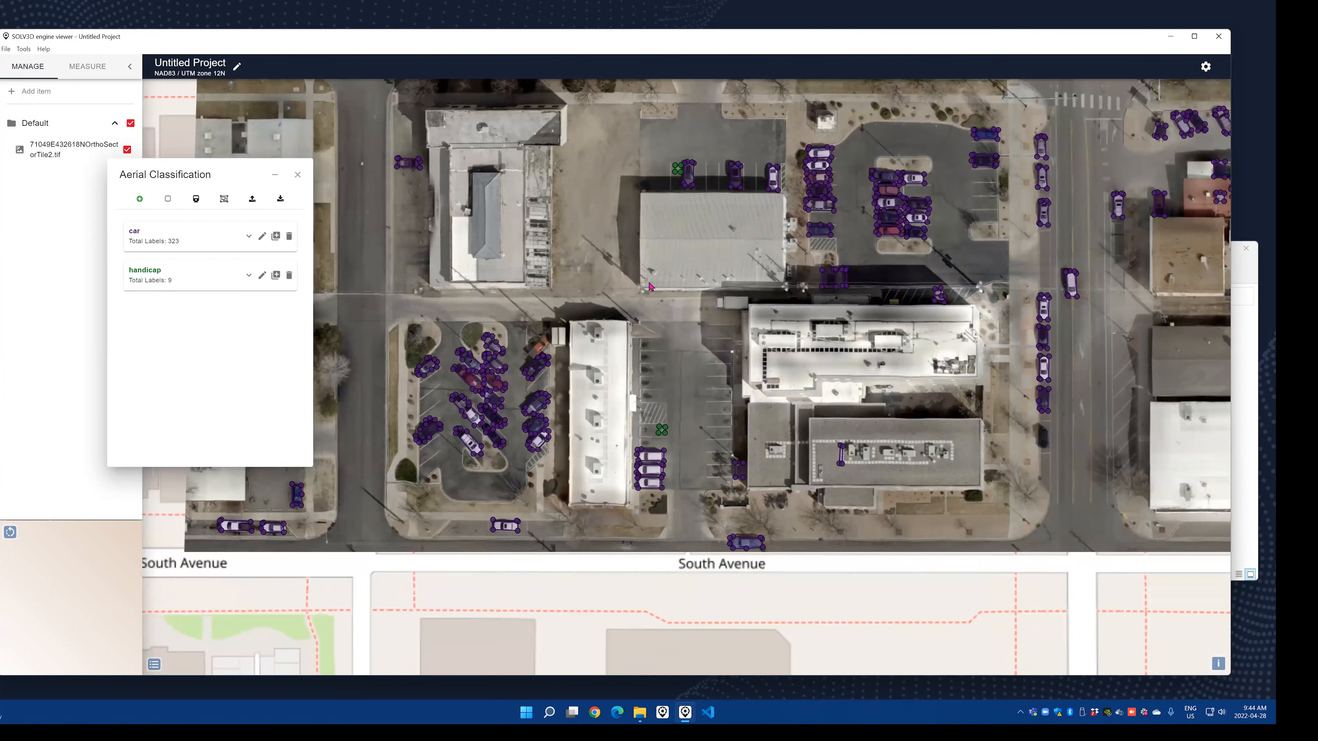
scroll(559, 215, up, 3)
scroll(559, 214, up, 2)
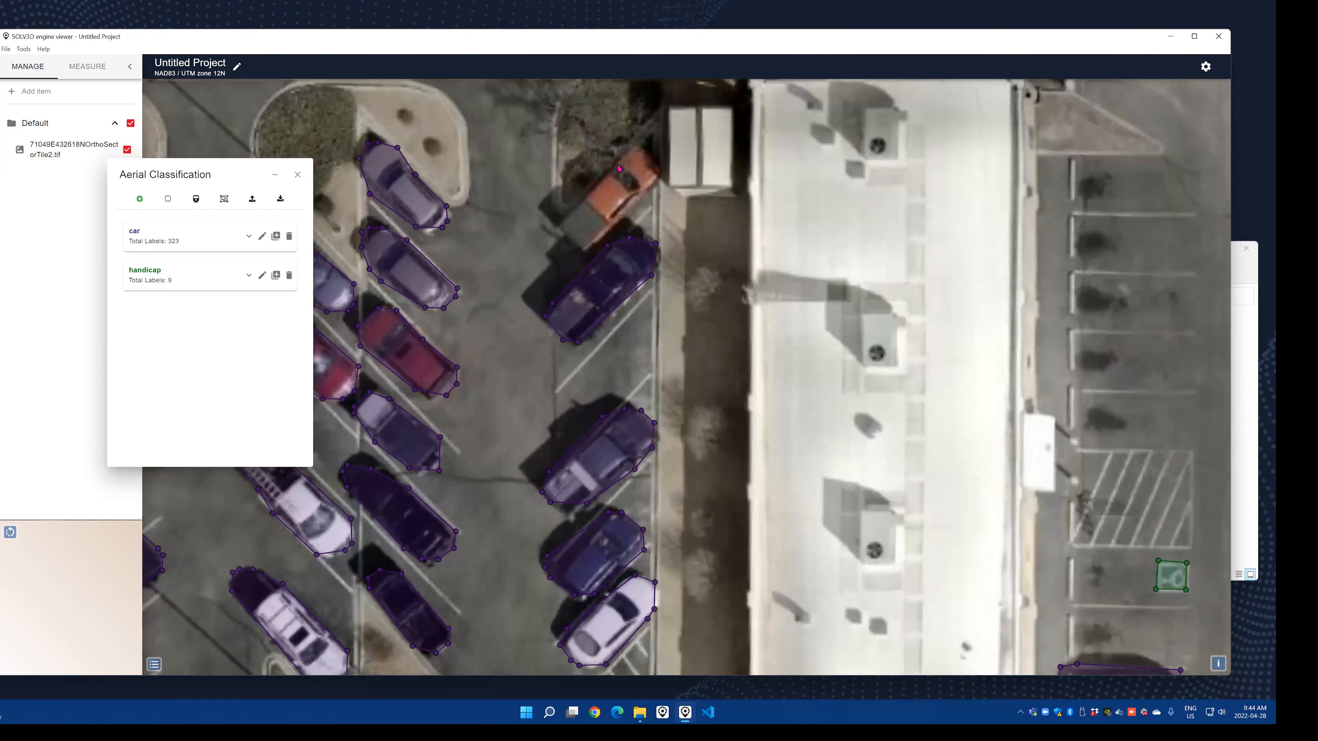
scroll(548, 240, up, 1)
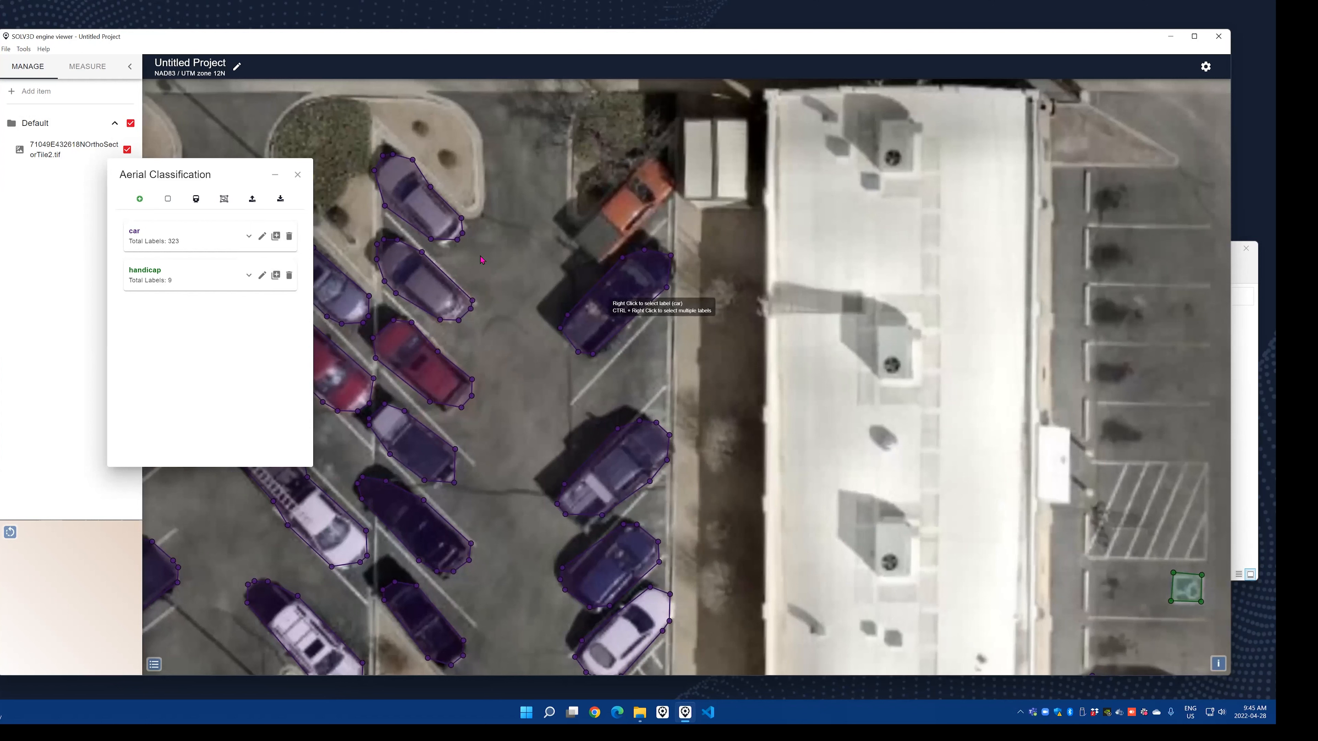
- Edit the label of the car beside the planter island, moving two outline points to fit the car's edges
right_click(429, 218)
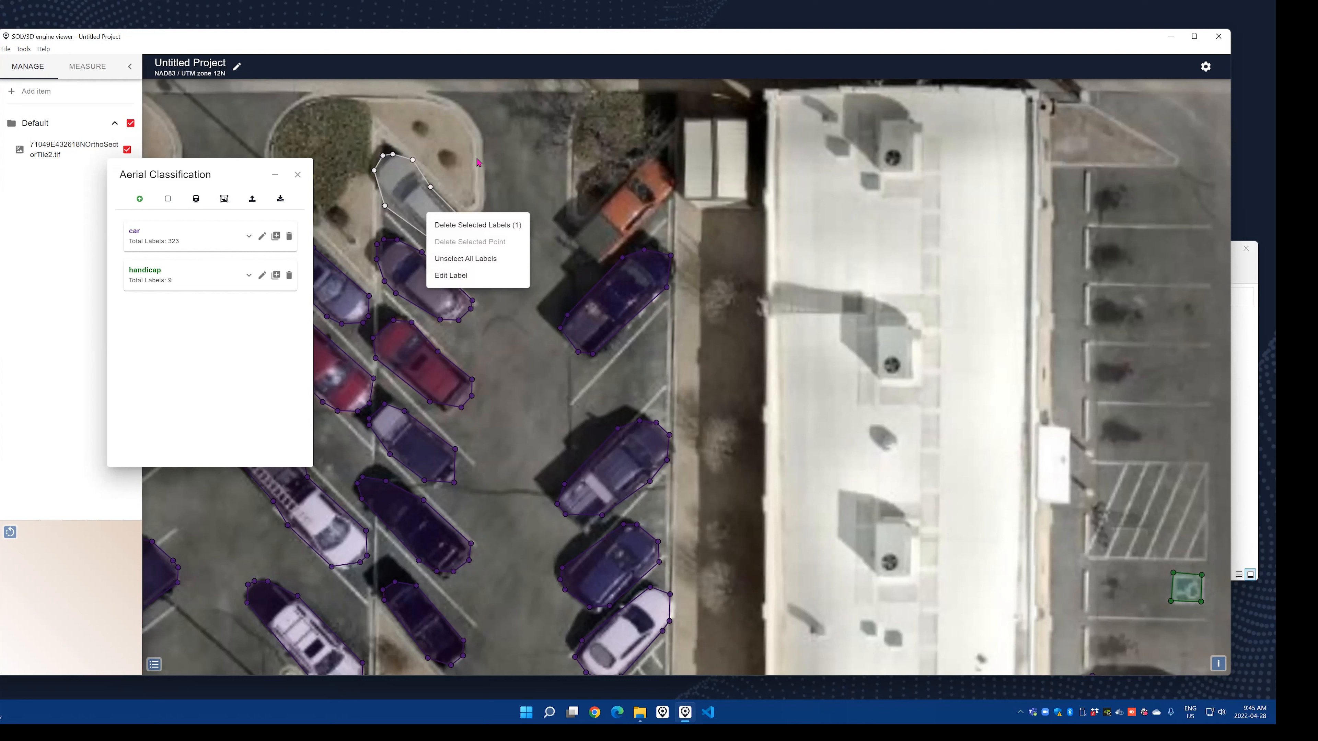
click(448, 274)
mouse_move(432, 243)
mouse_down()
mouse_move(438, 254)
mouse_move(462, 239)
mouse_move(445, 250)
mouse_up()
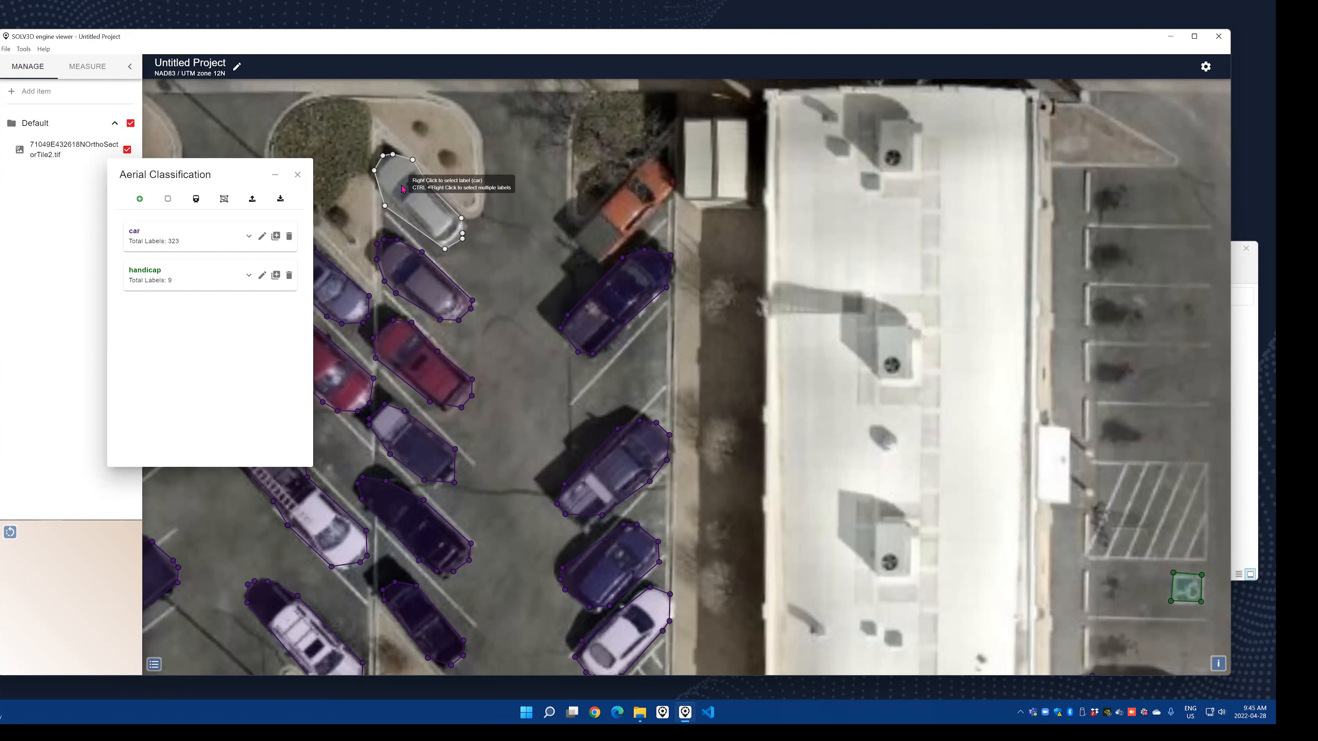
drag(386, 207, 392, 205)
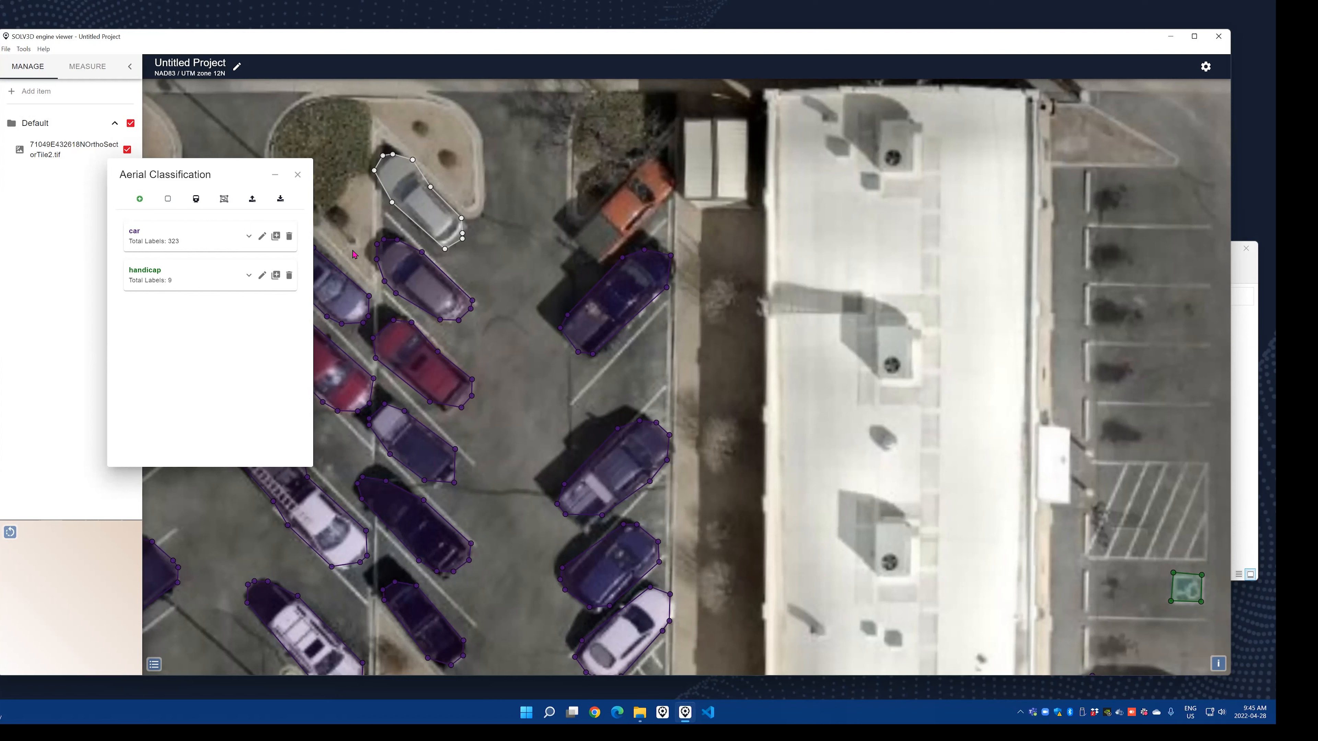
- Add a car label by outlining the unlabelled orange pickup truck with four points
click(276, 238)
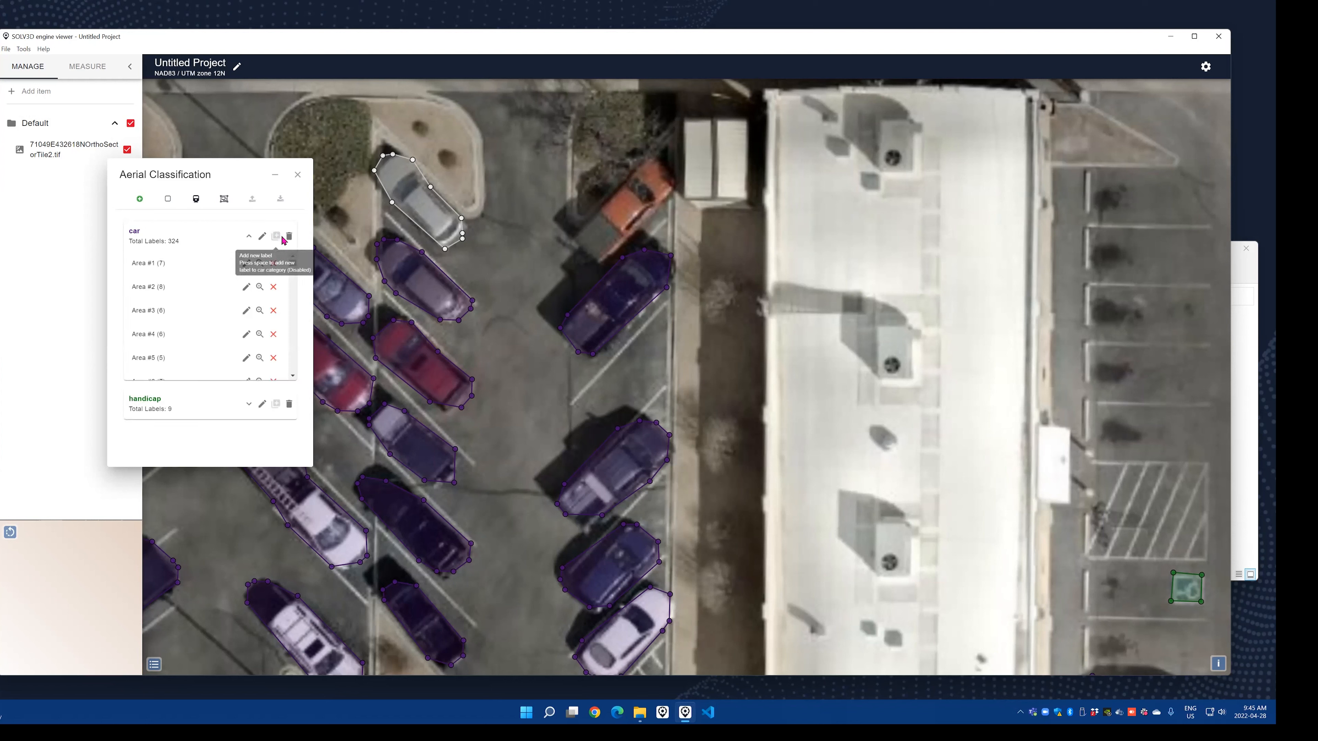
click(566, 236)
click(603, 263)
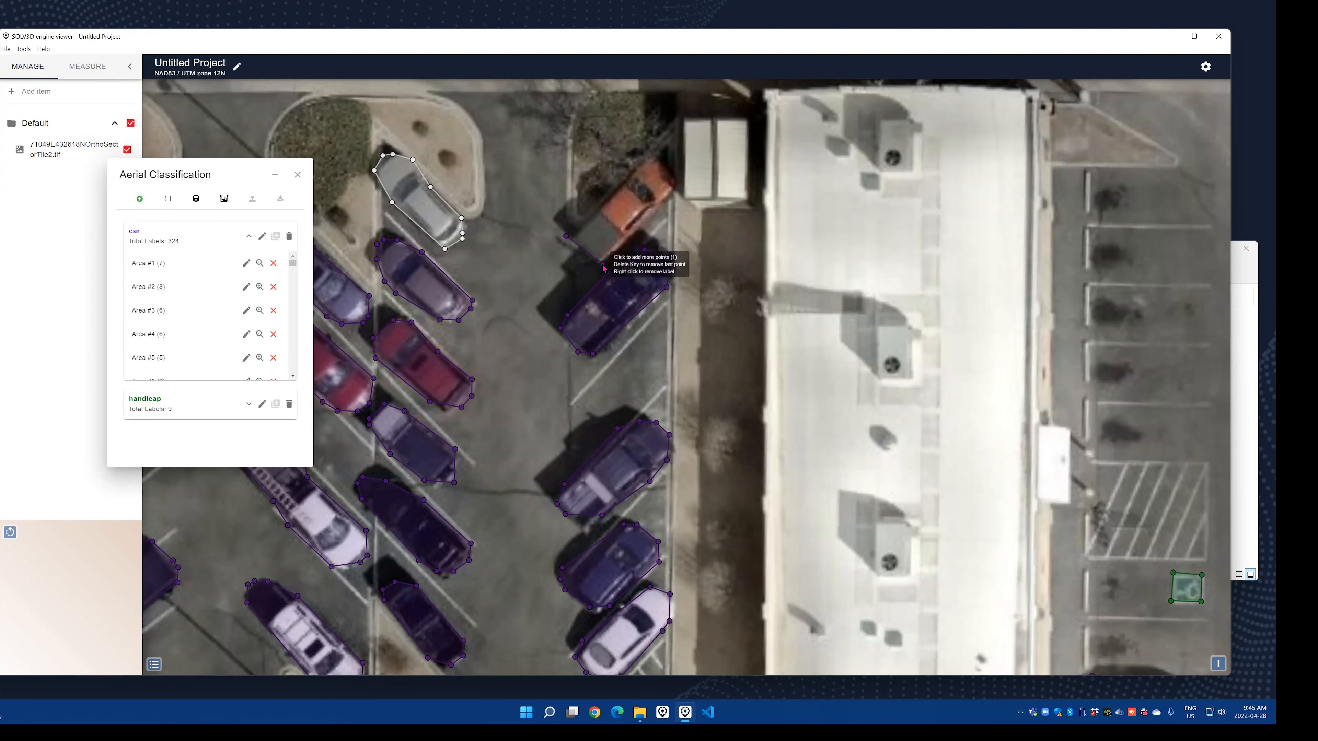
click(679, 180)
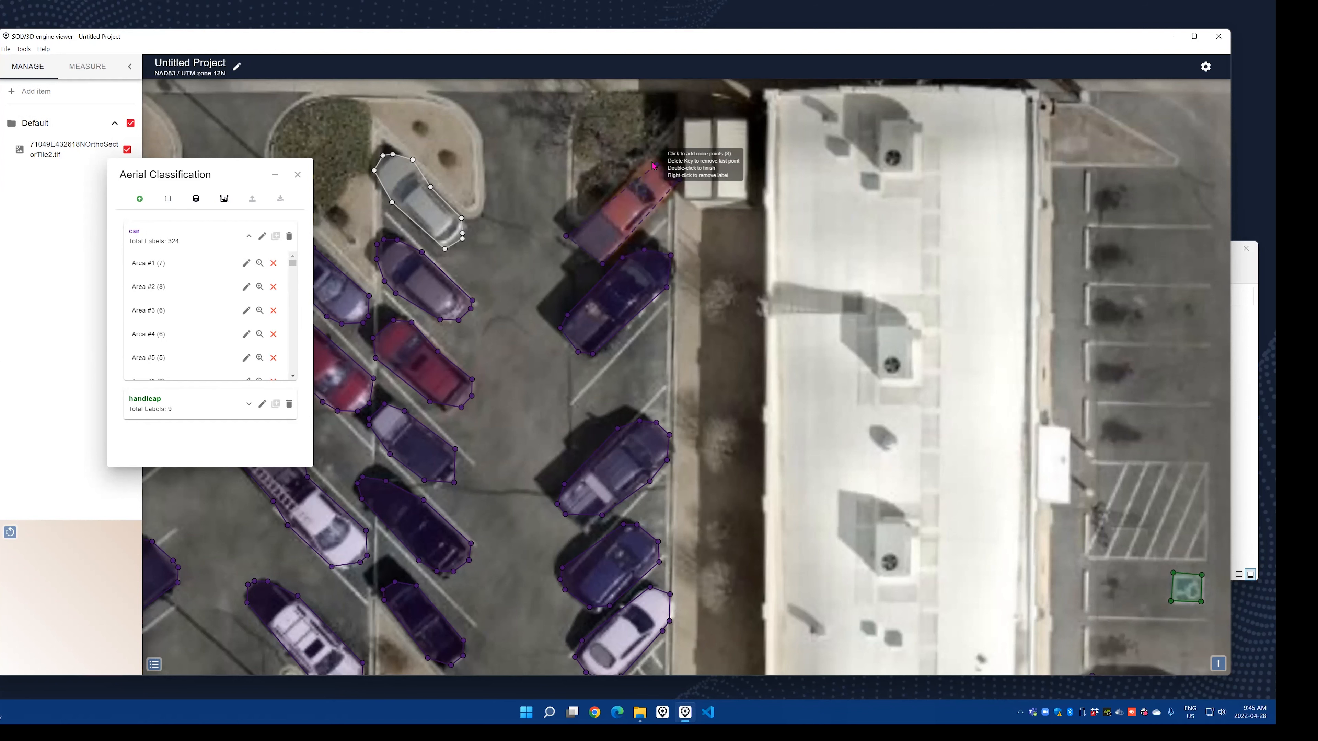
double_click(649, 150)
- Export the labels to the MY_RESULTS folder as an SHP file named cars-handicap
scroll(686, 262, down, 3)
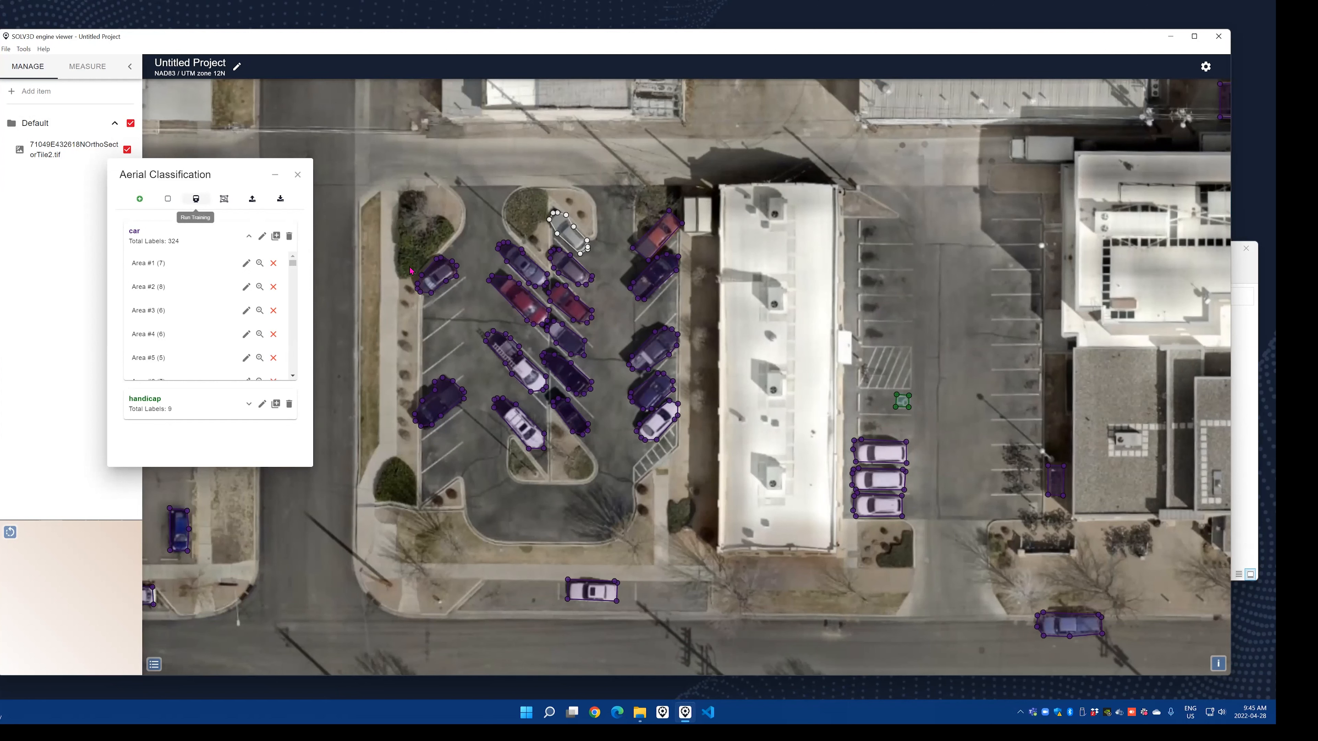
scroll(845, 339, down, 3)
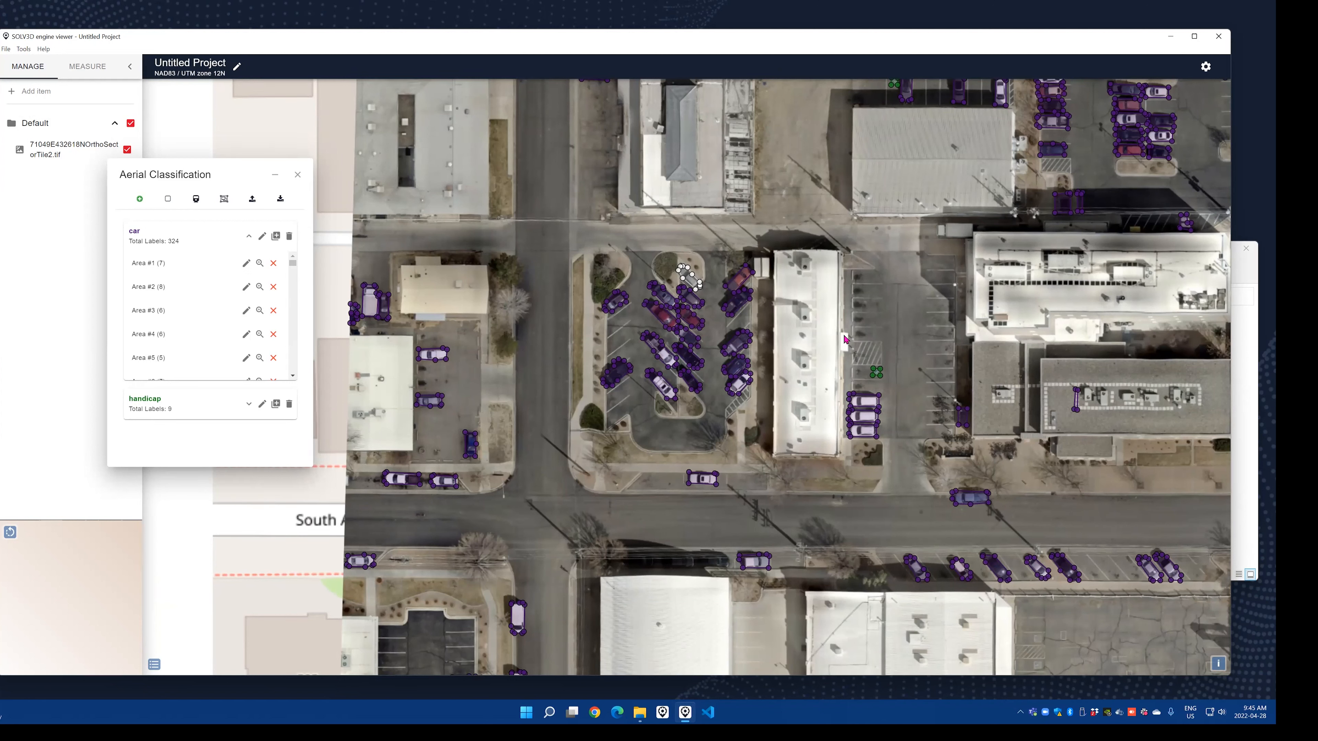
click(280, 204)
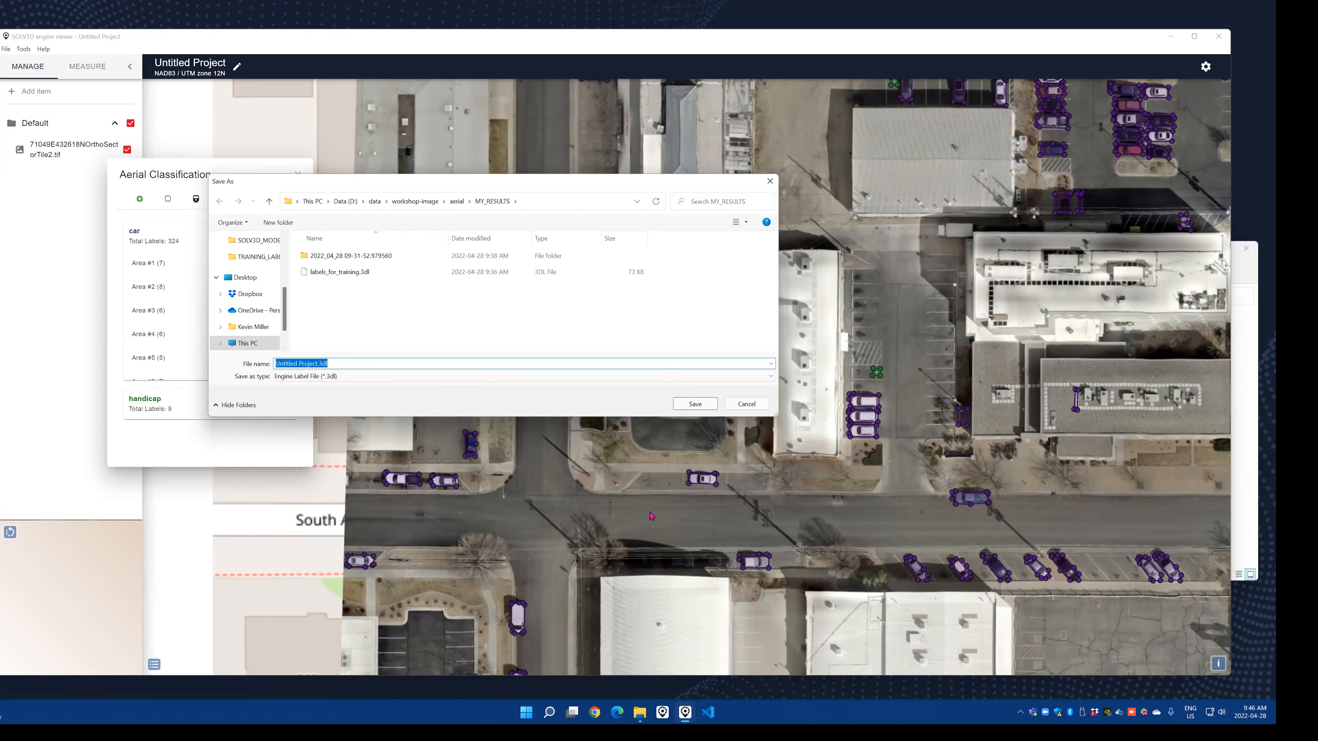
click(362, 378)
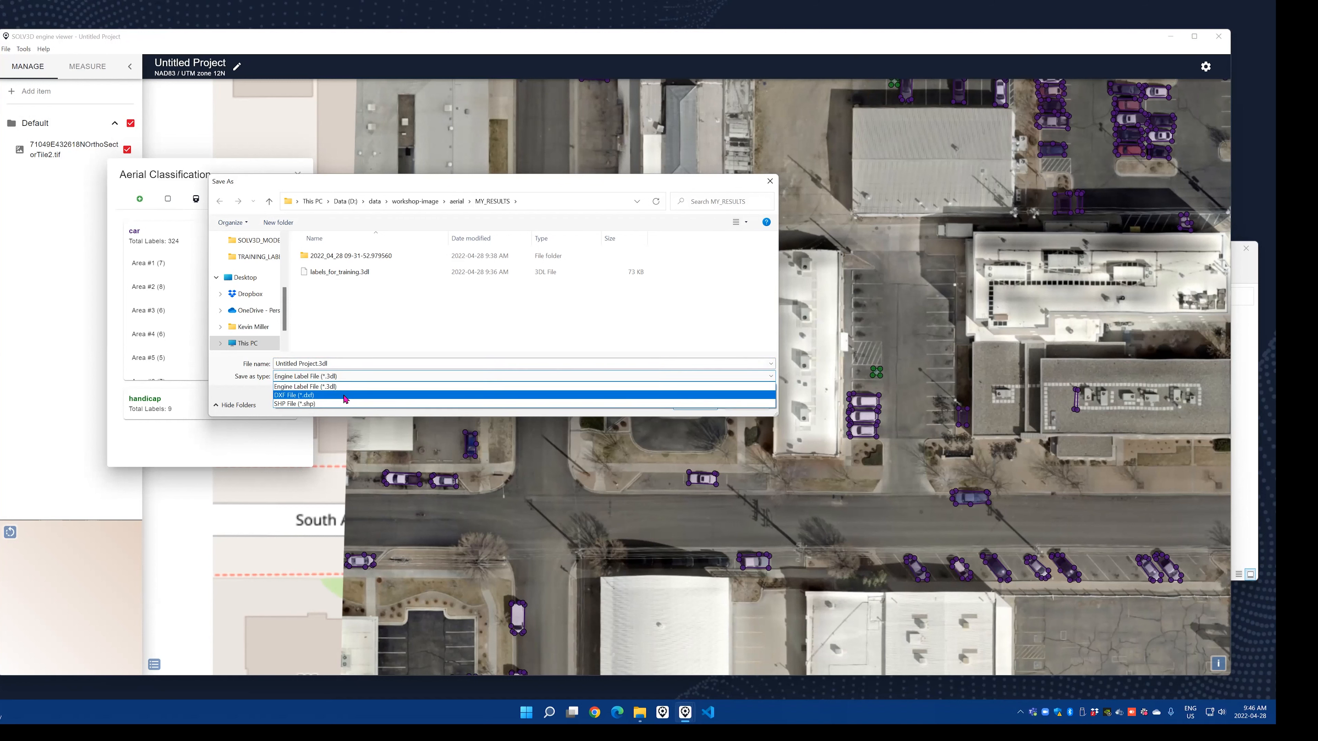
click(318, 405)
click(349, 365)
text(cars)
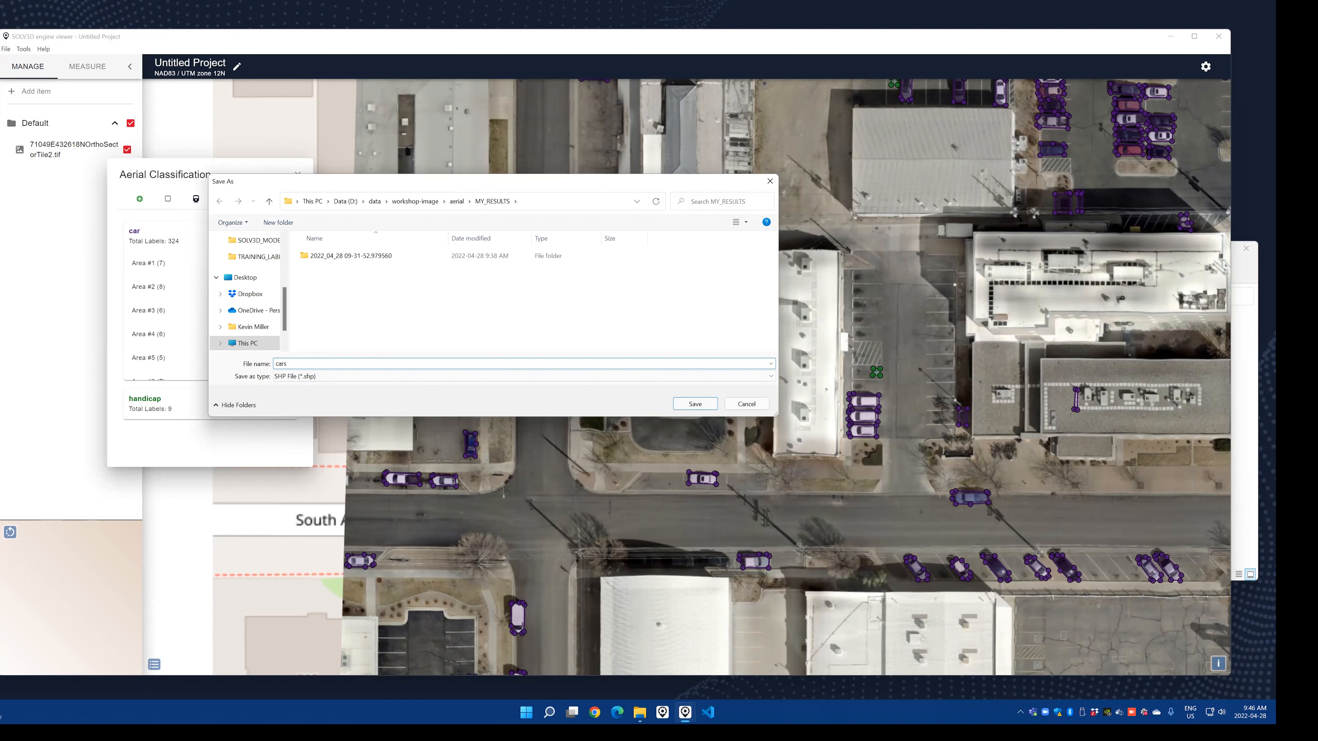
text(-handicap)
click(691, 406)
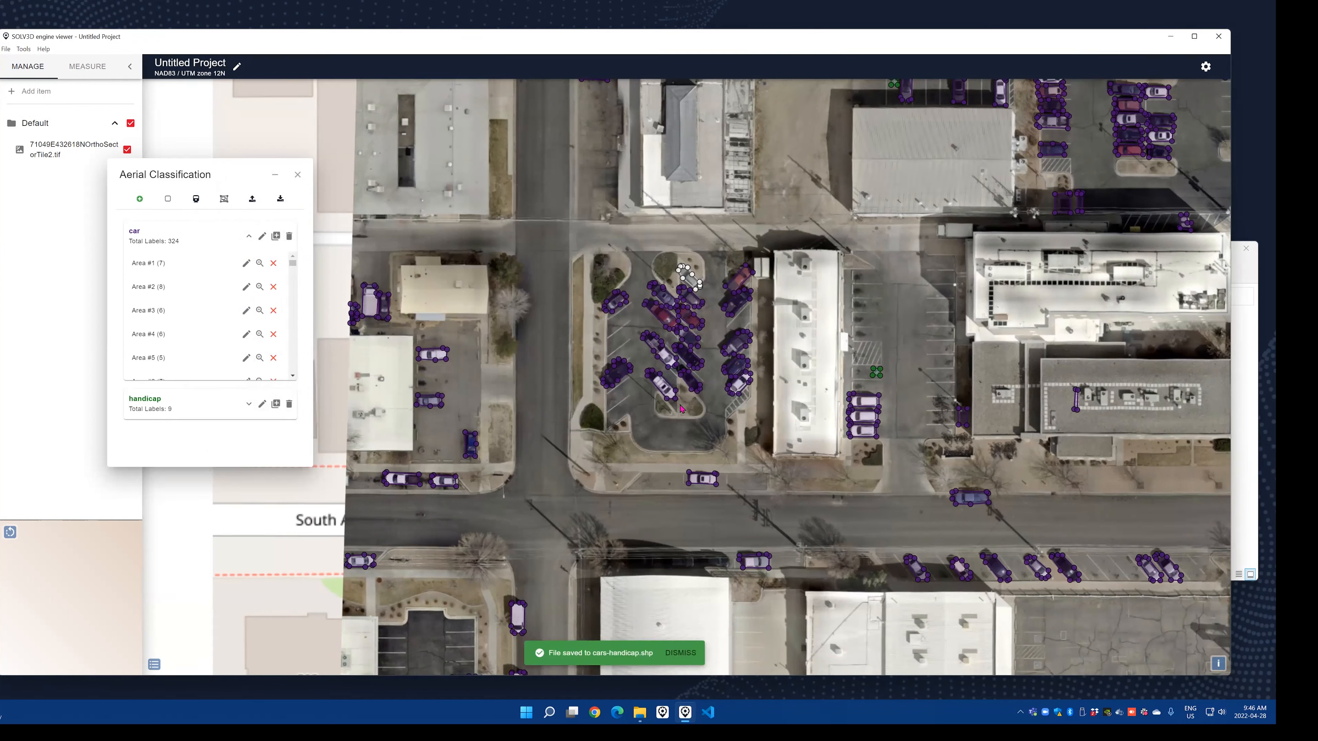
- Switch to File Explorer and check the exported cars-handicap files in the aerial MY_RESULTS folder
click(644, 714)
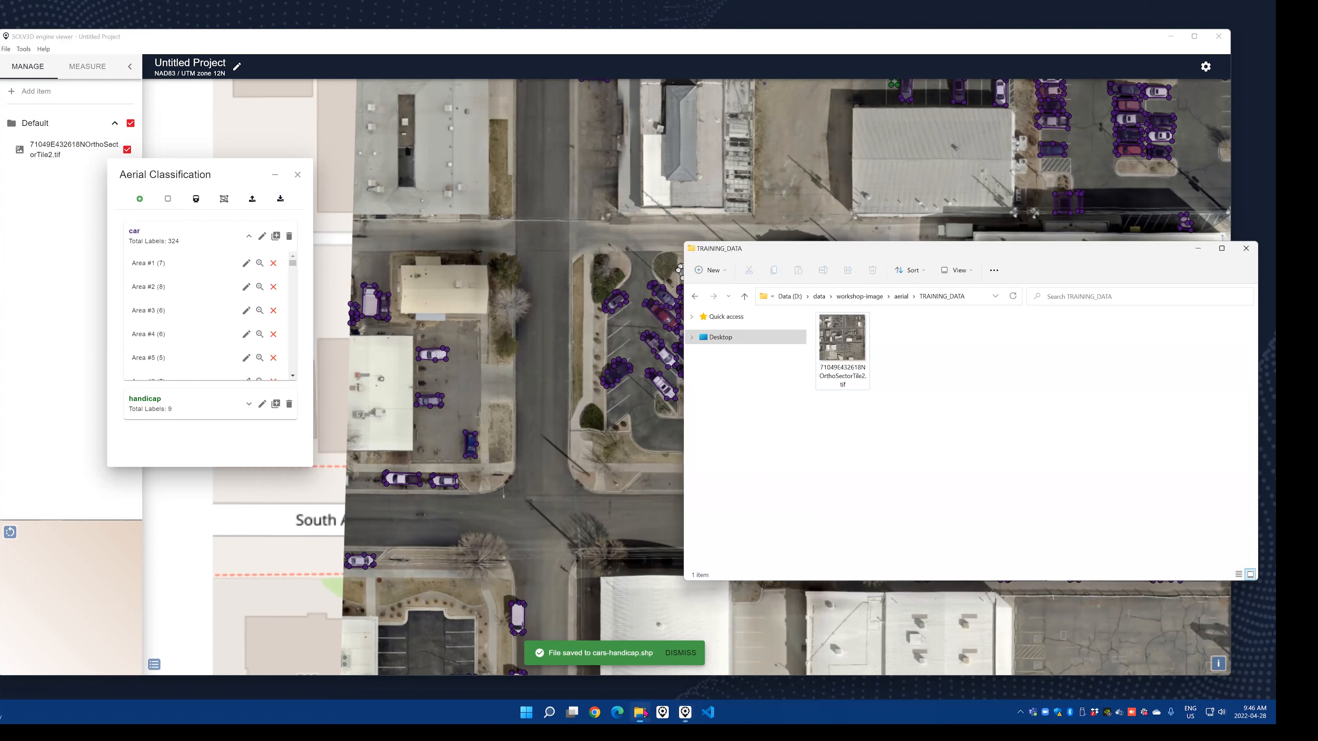
click(902, 298)
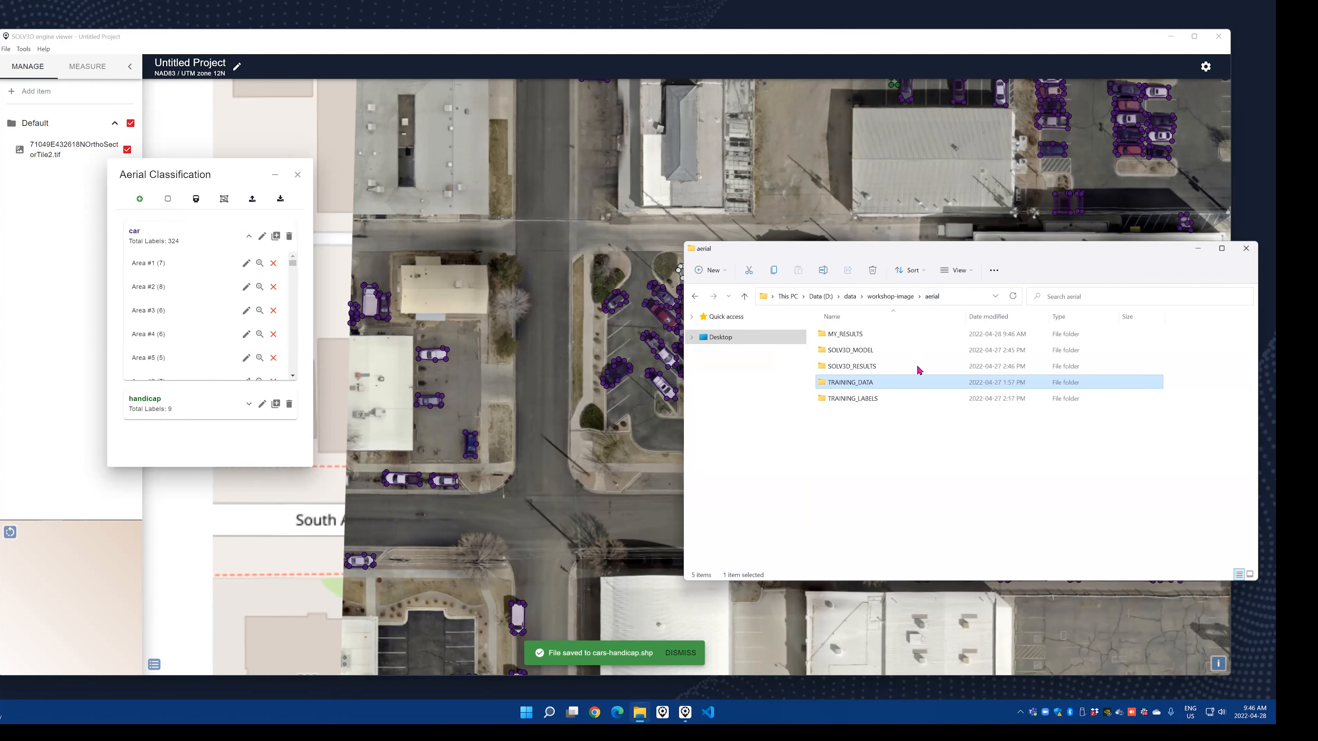
double_click(860, 336)
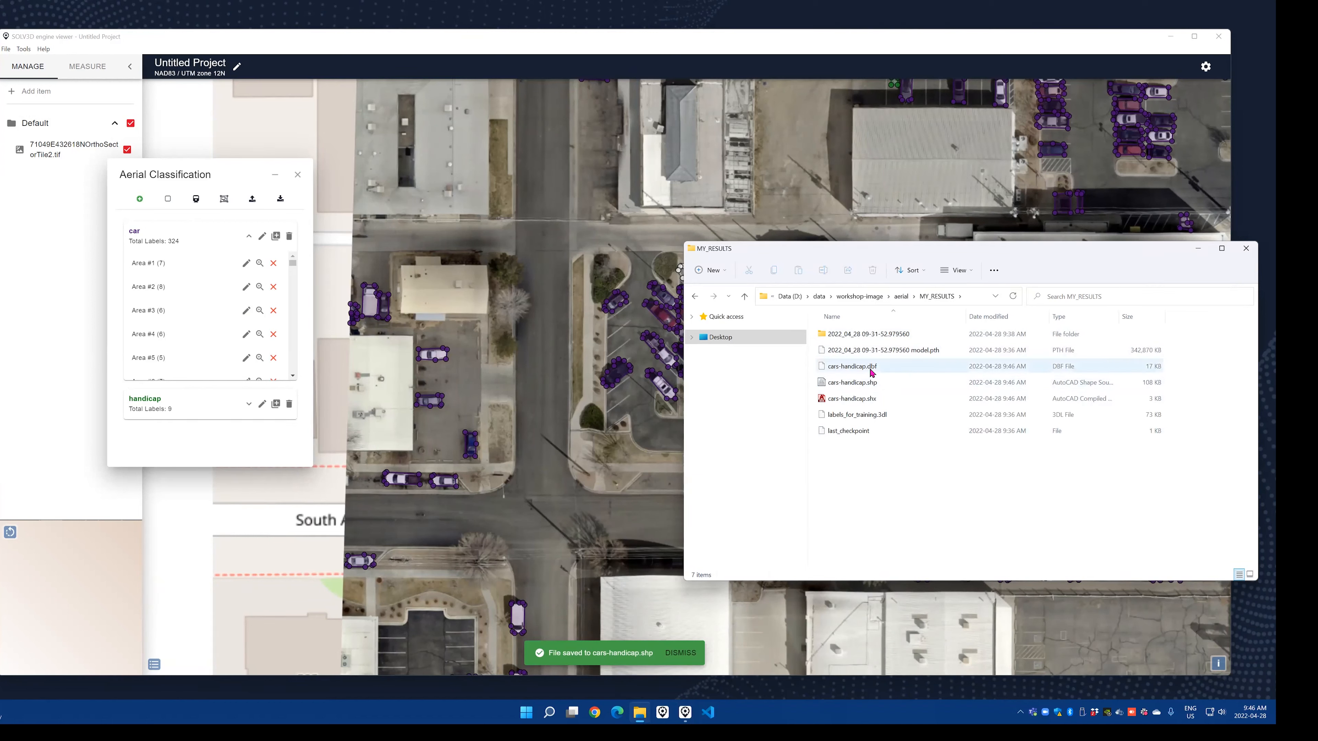
click(874, 398)
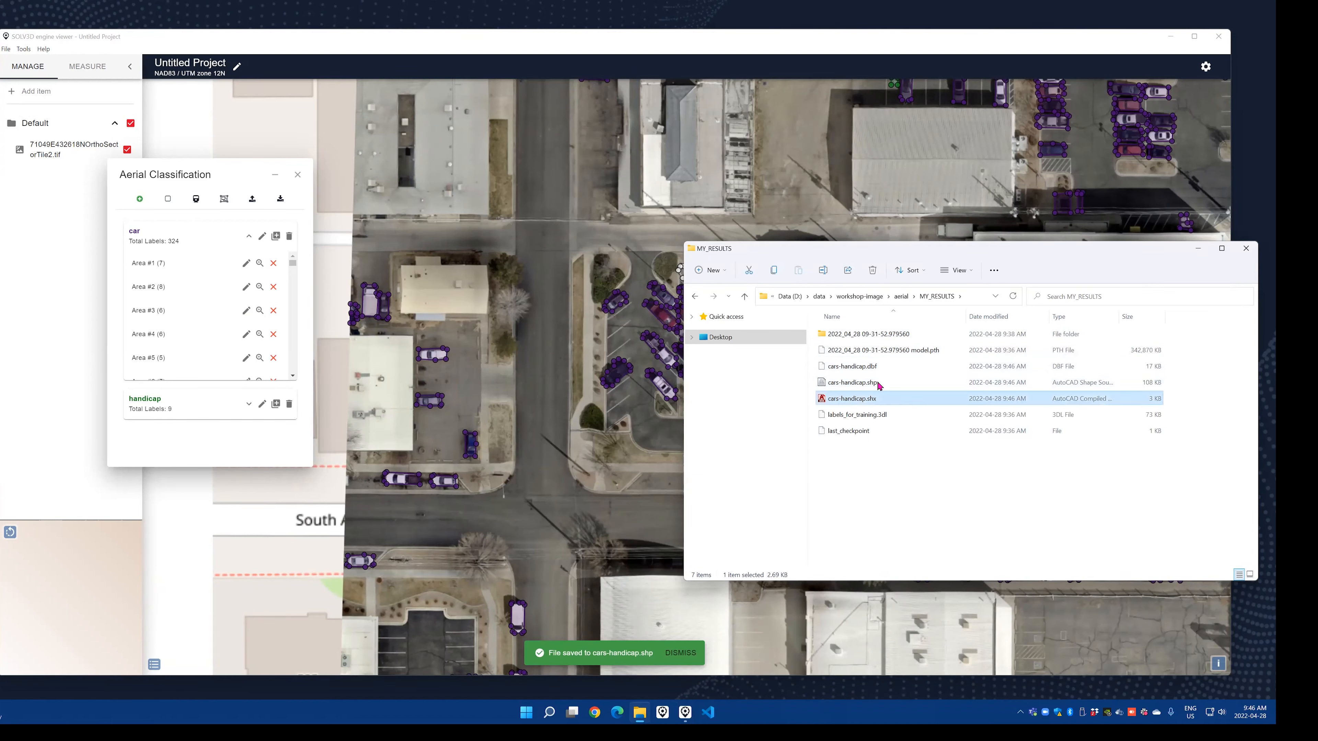
click(895, 493)
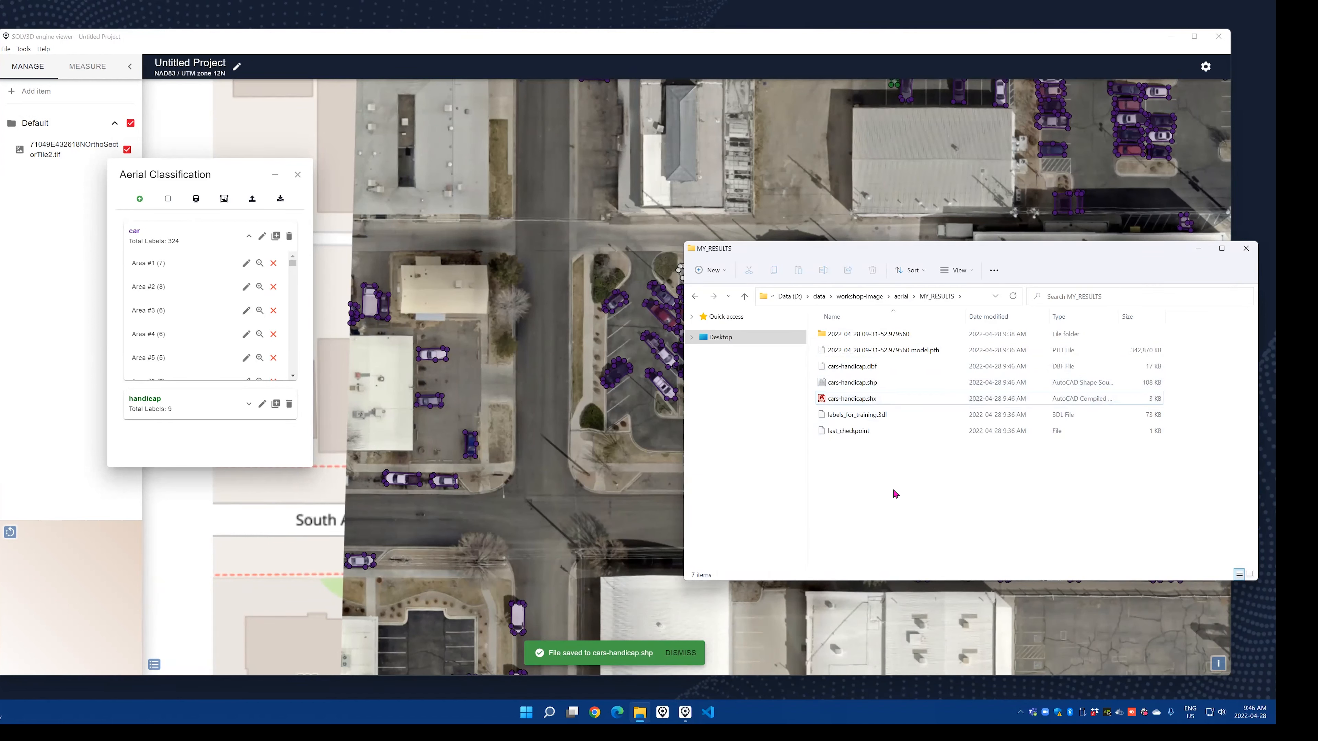